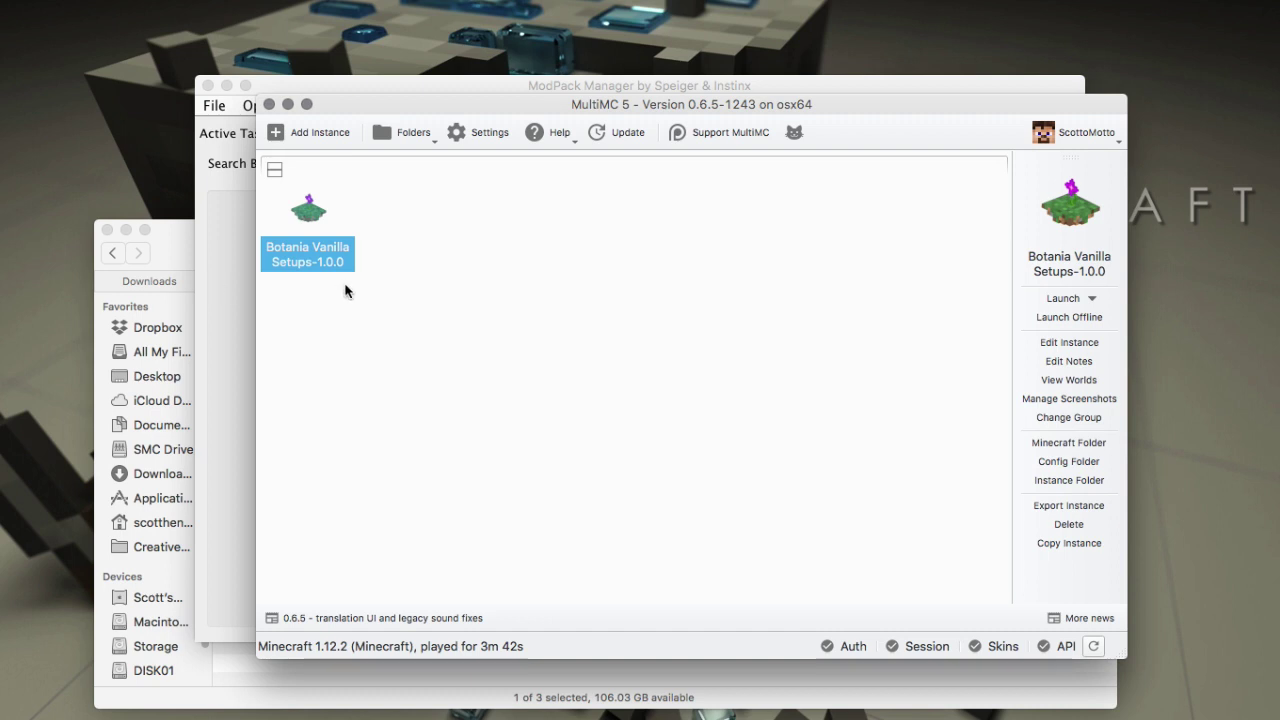
# - Open the Botania Vanilla Setups-1.0.0 instance for editing and review its component versions and loader mods
pyautogui.rightClick(309, 211)
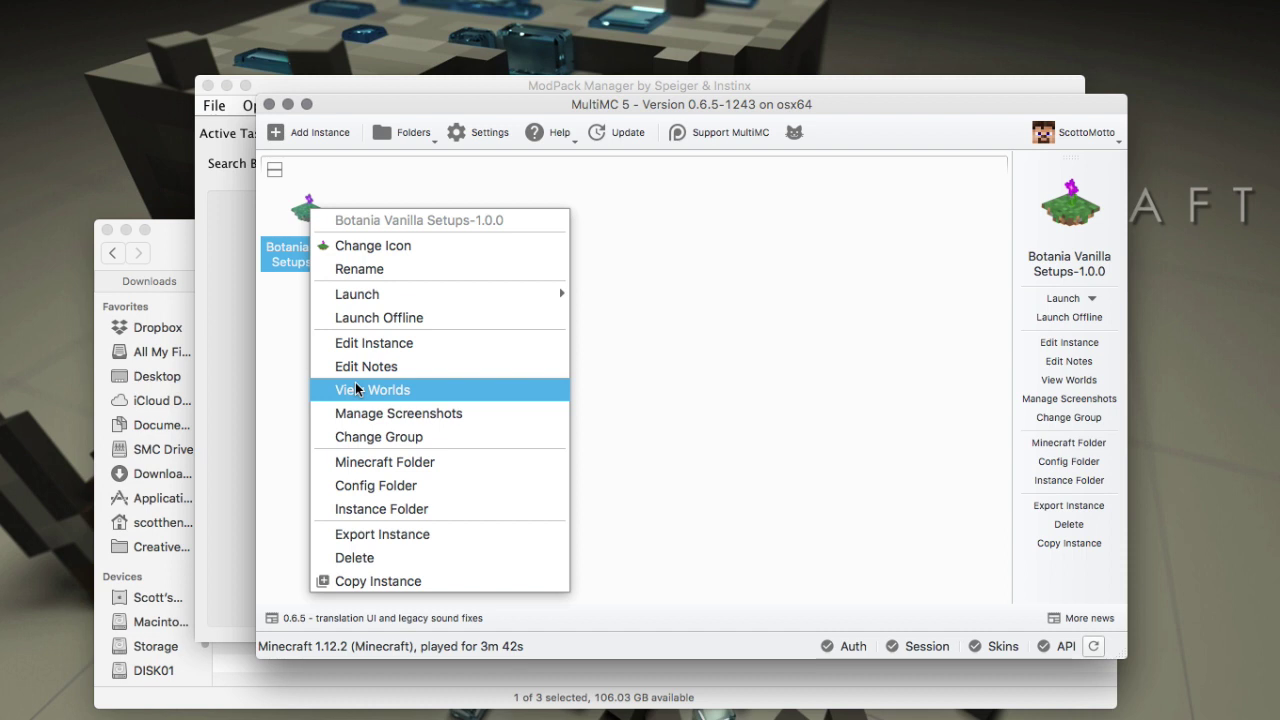
pyautogui.click(366, 344)
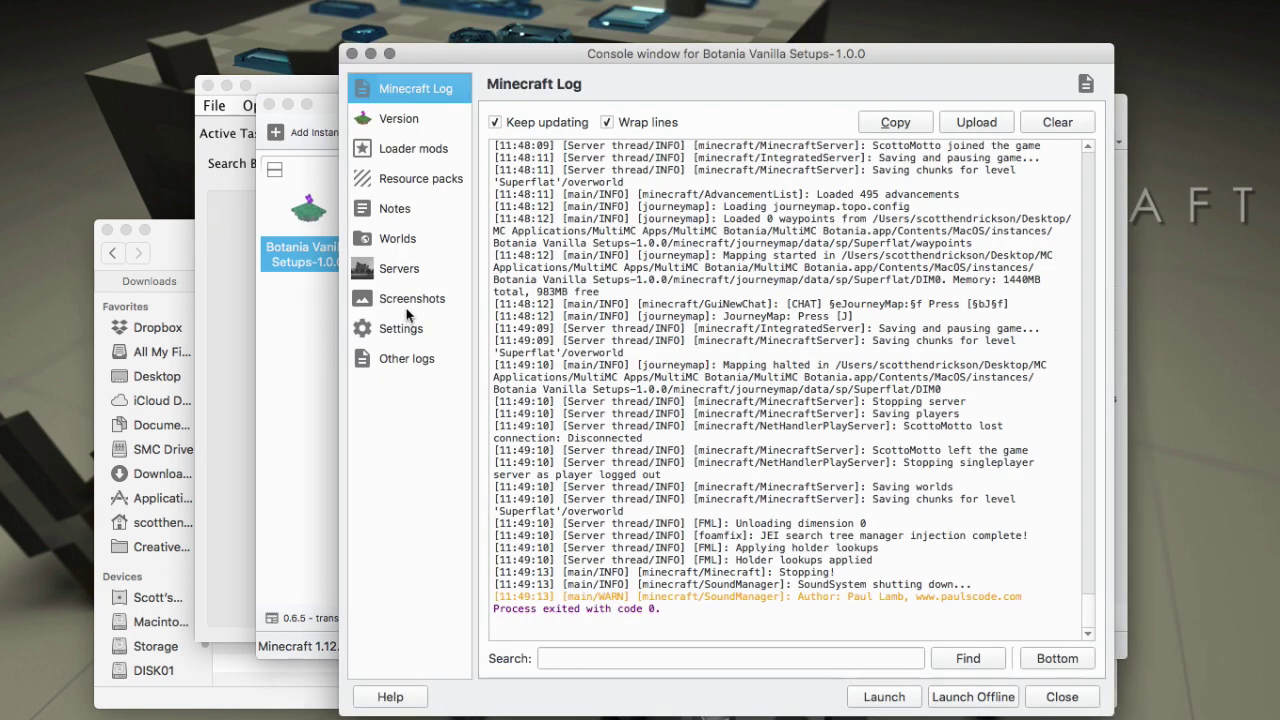
pyautogui.click(410, 117)
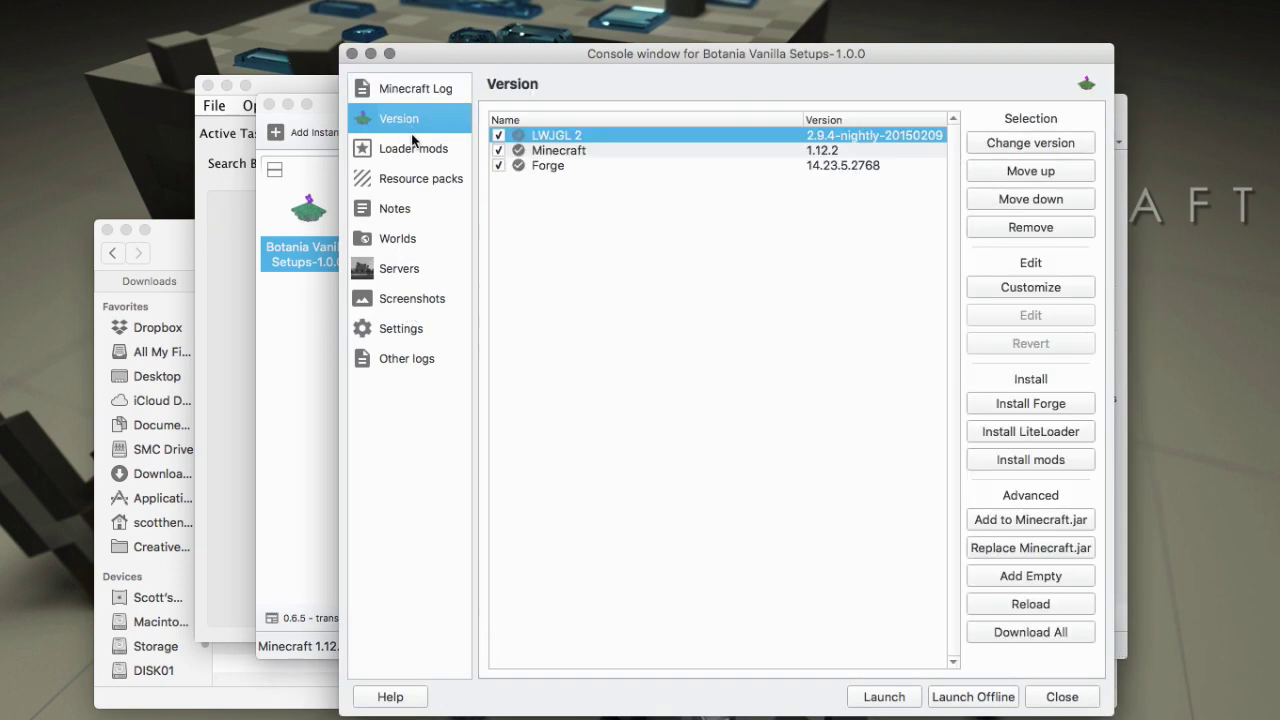
pyautogui.click(414, 150)
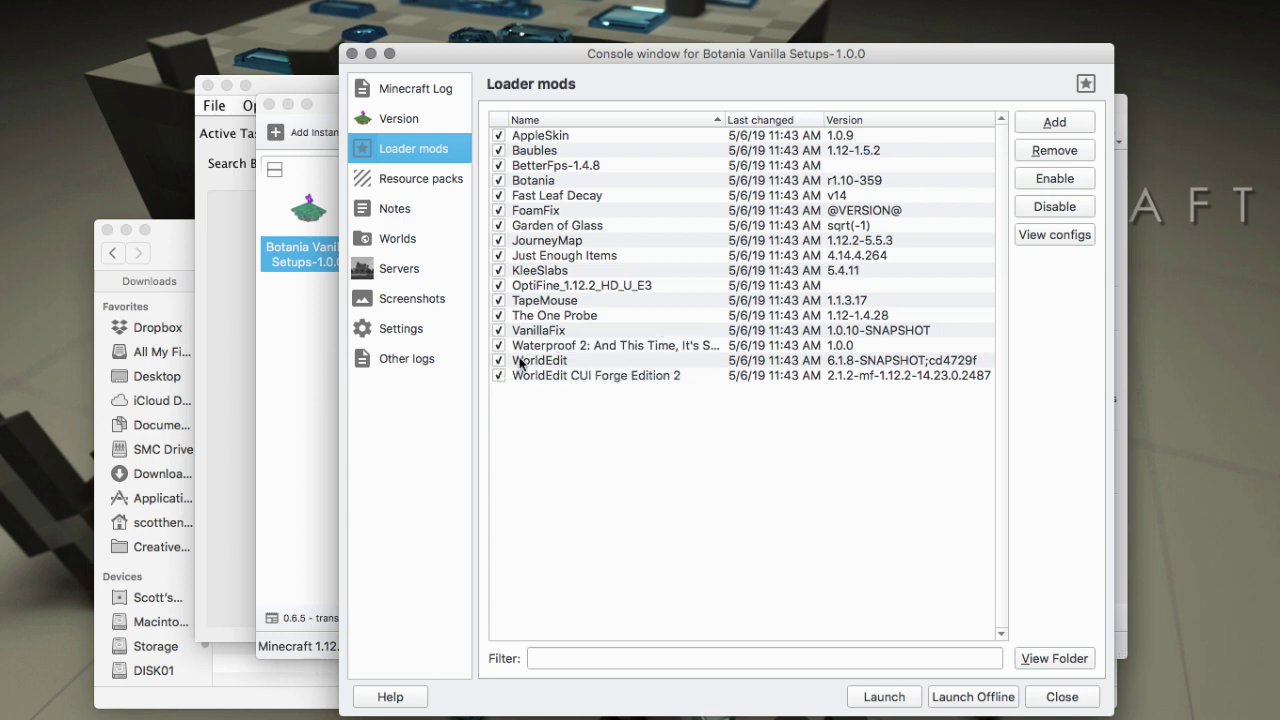
# - Switch to ModPack Manager and start adding a custom launcher pack, moving the importer dialog aside
pyautogui.click(231, 404)
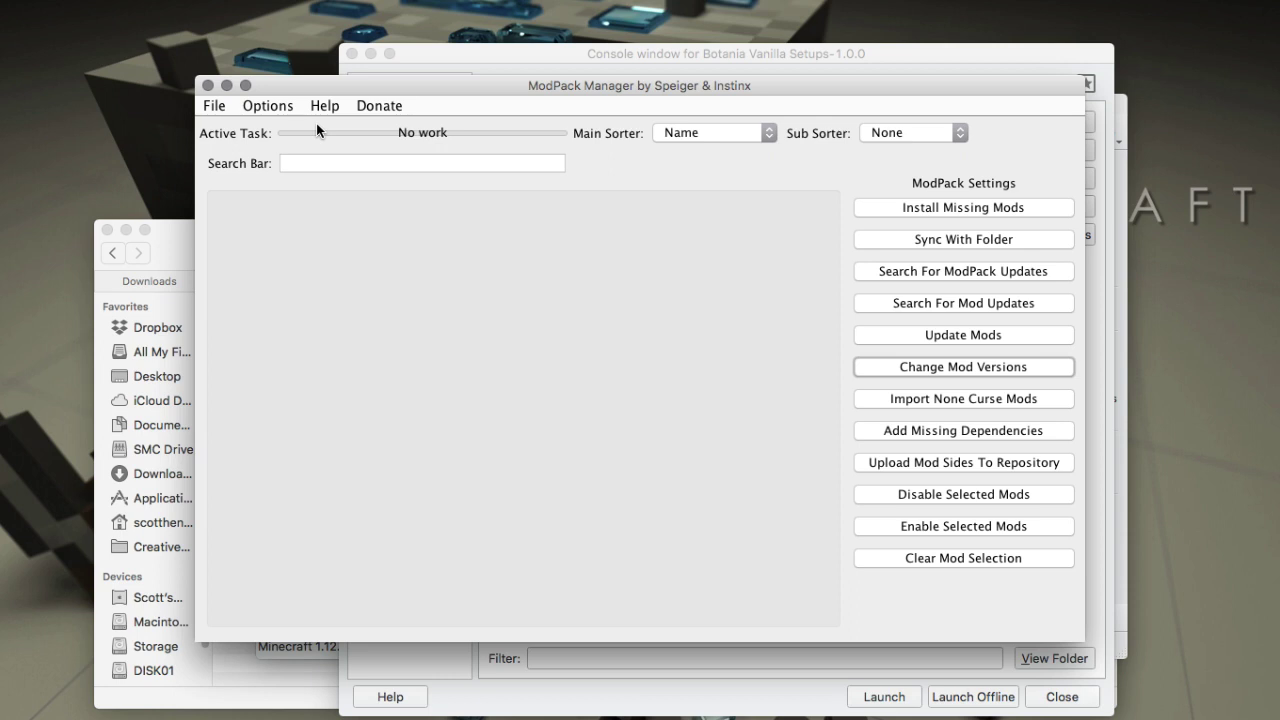
pyautogui.click(211, 104)
pyautogui.moveTo(215, 130)
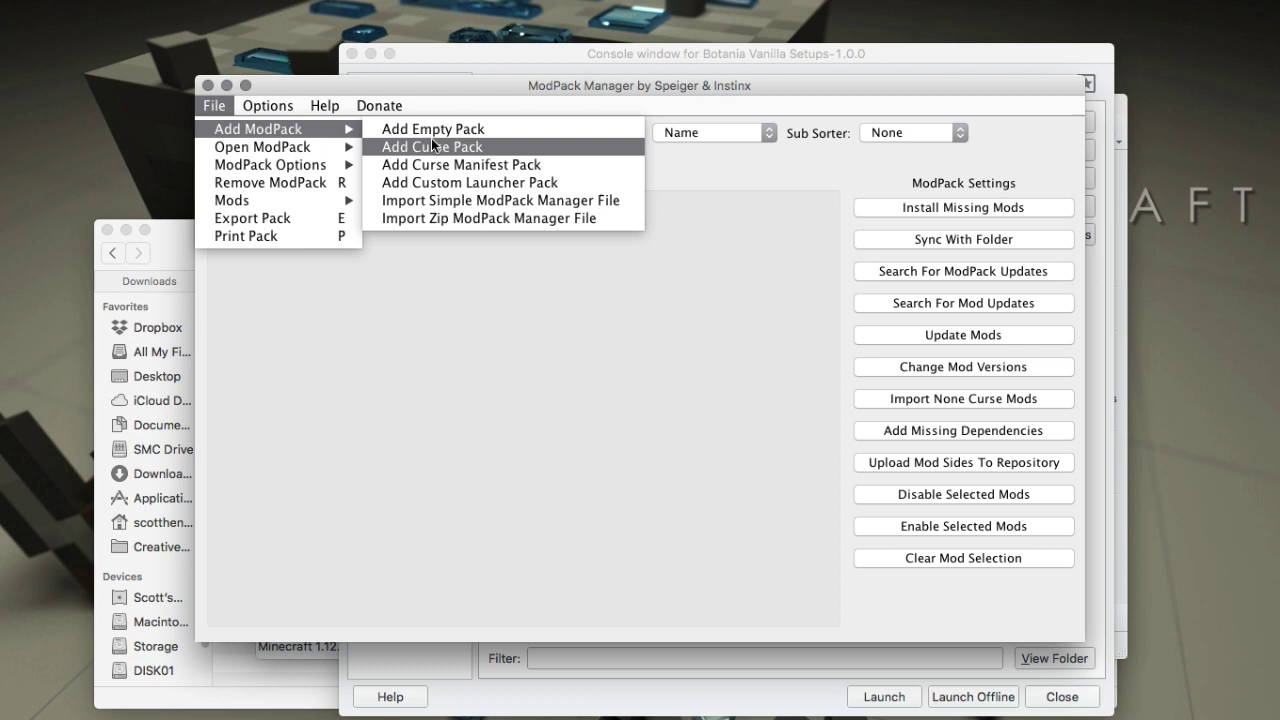
pyautogui.click(434, 180)
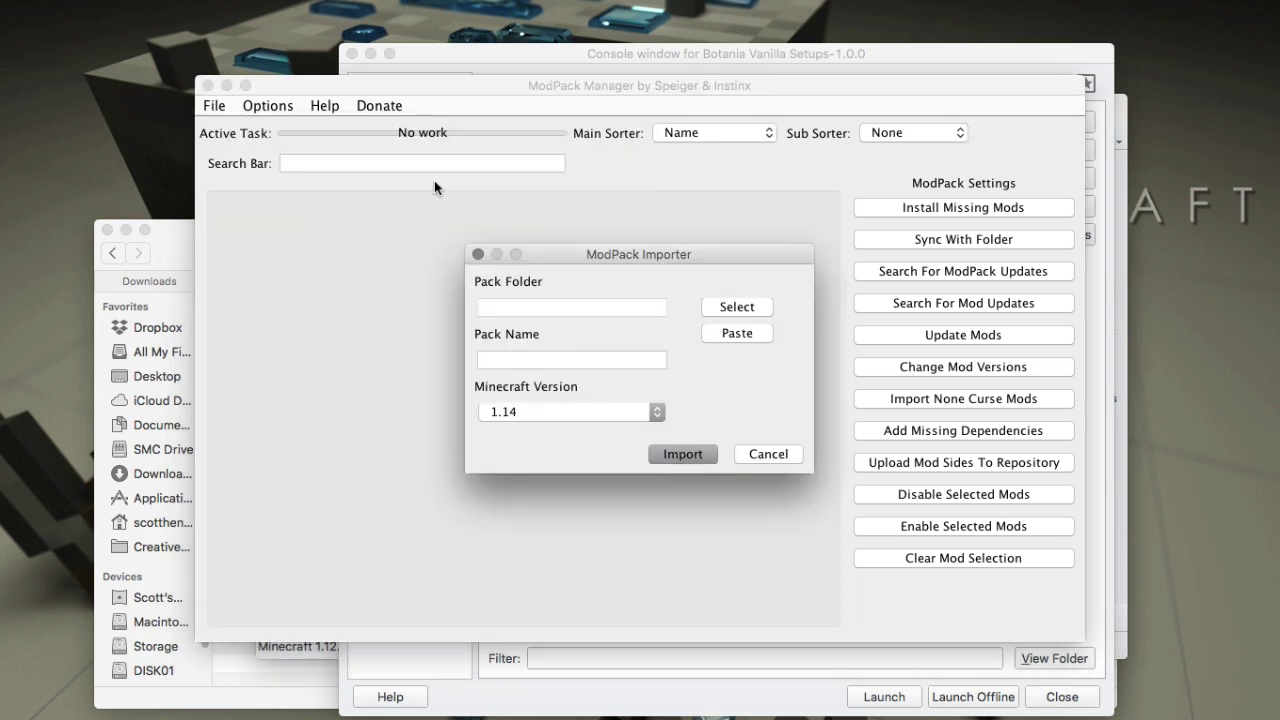
pyautogui.moveTo(552, 258); pyautogui.dragTo(217, 309)
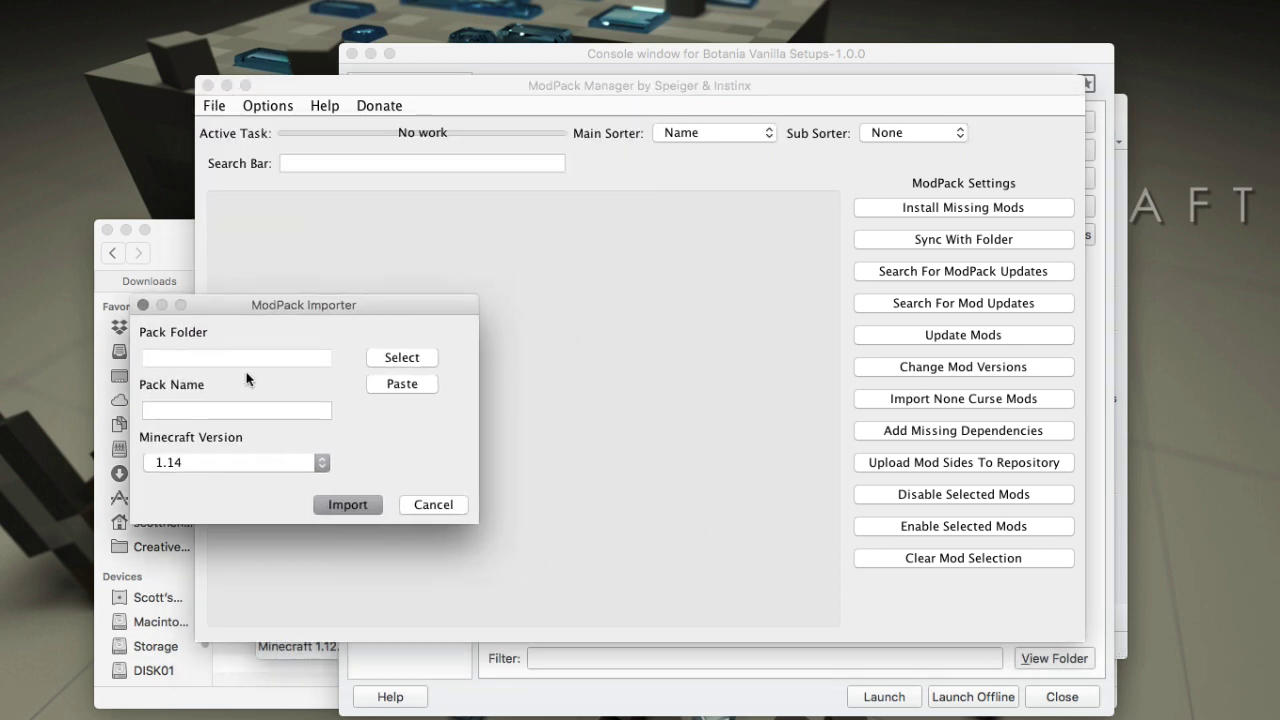
# - Copy the minecraft folder from the Botania Vanilla Setups-1.0.0 instance folder in MultiMC and paste its path as the importer's pack folder
pyautogui.click(326, 649)
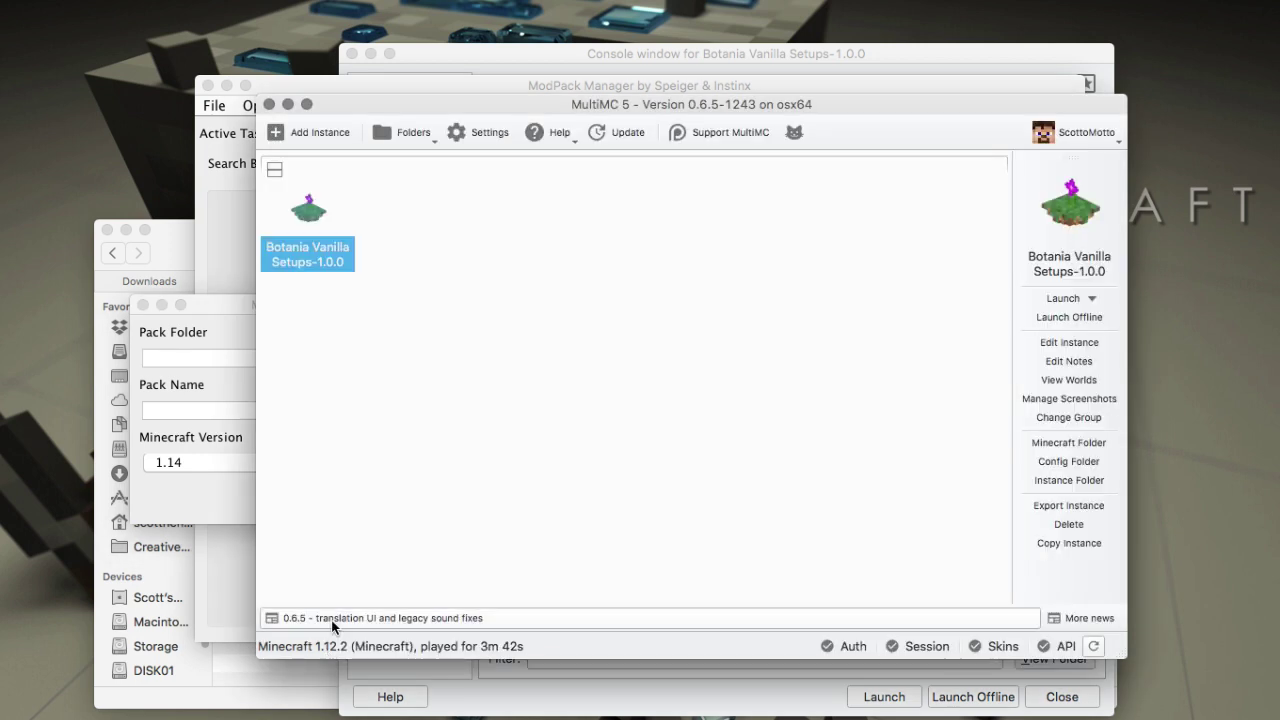
pyautogui.rightClick(316, 264)
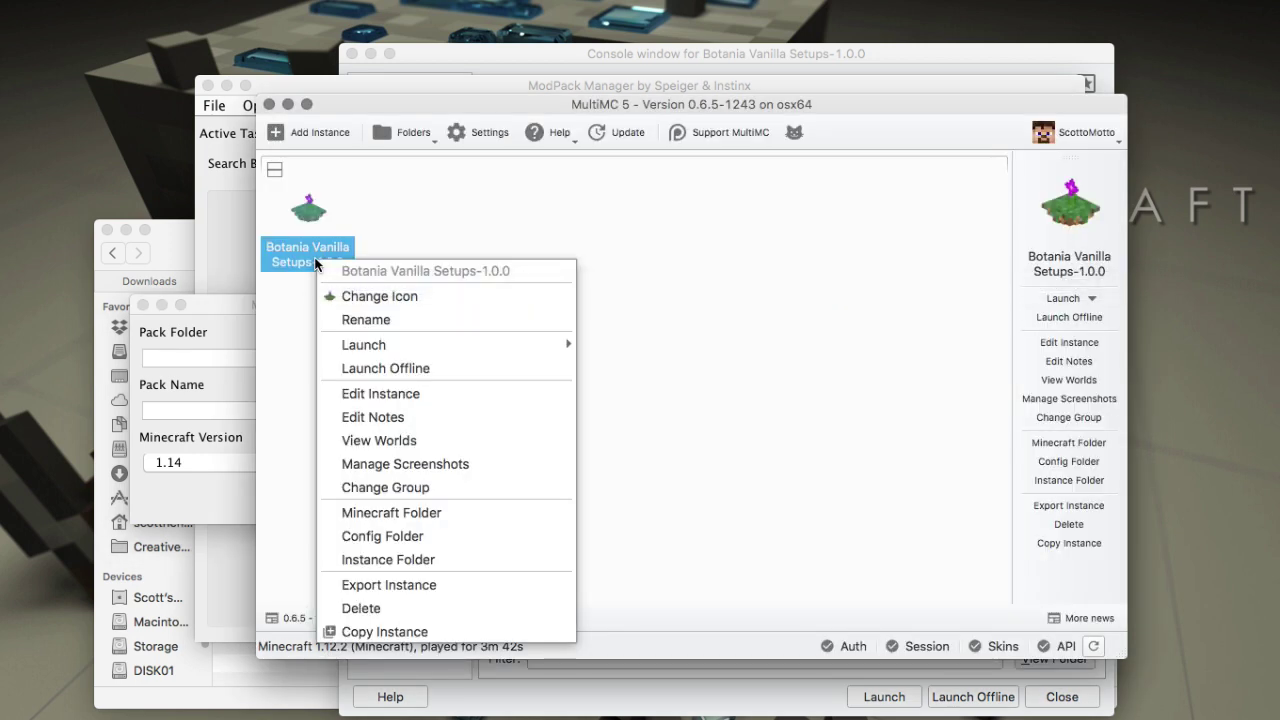
pyautogui.click(427, 558)
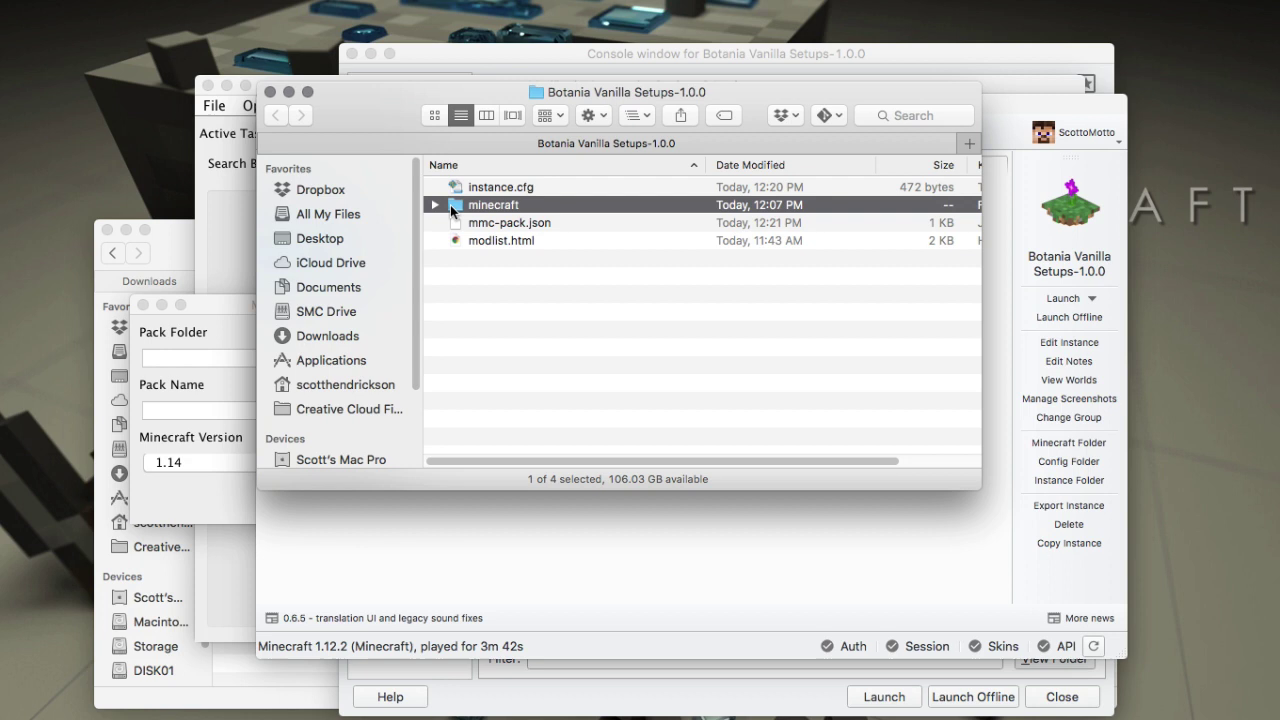
pyautogui.click(434, 205)
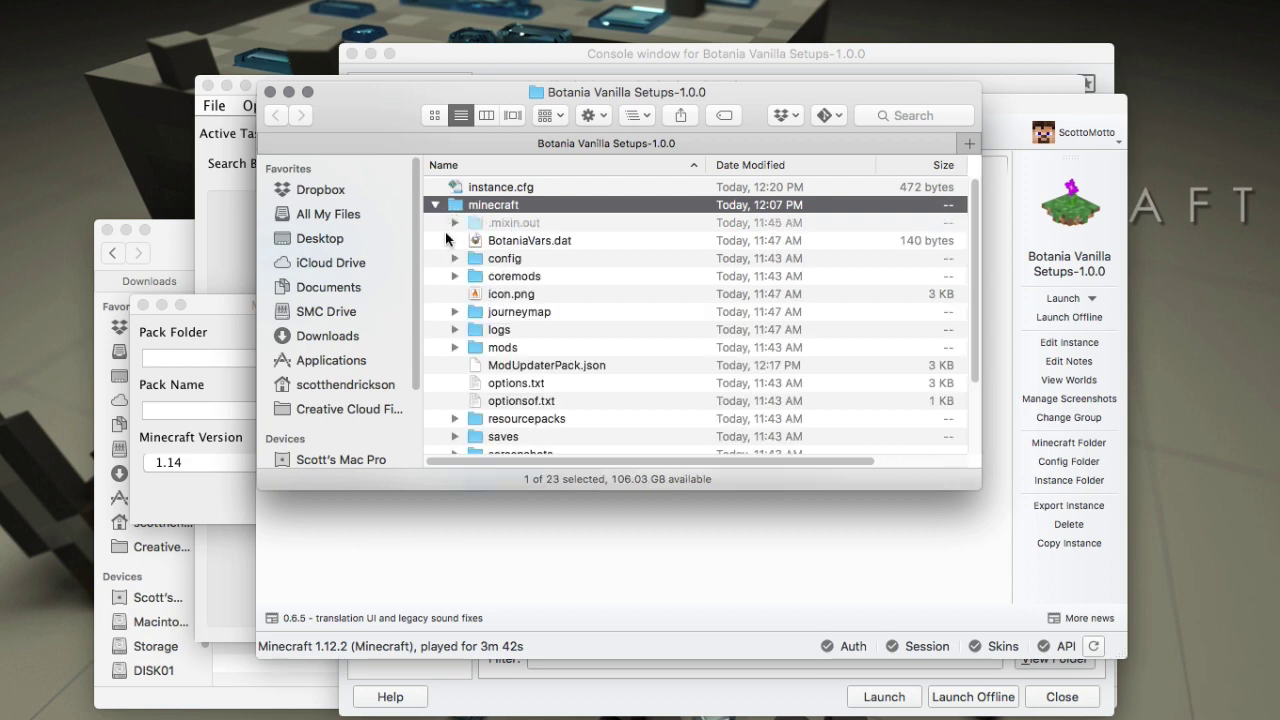
pyautogui.click(433, 205)
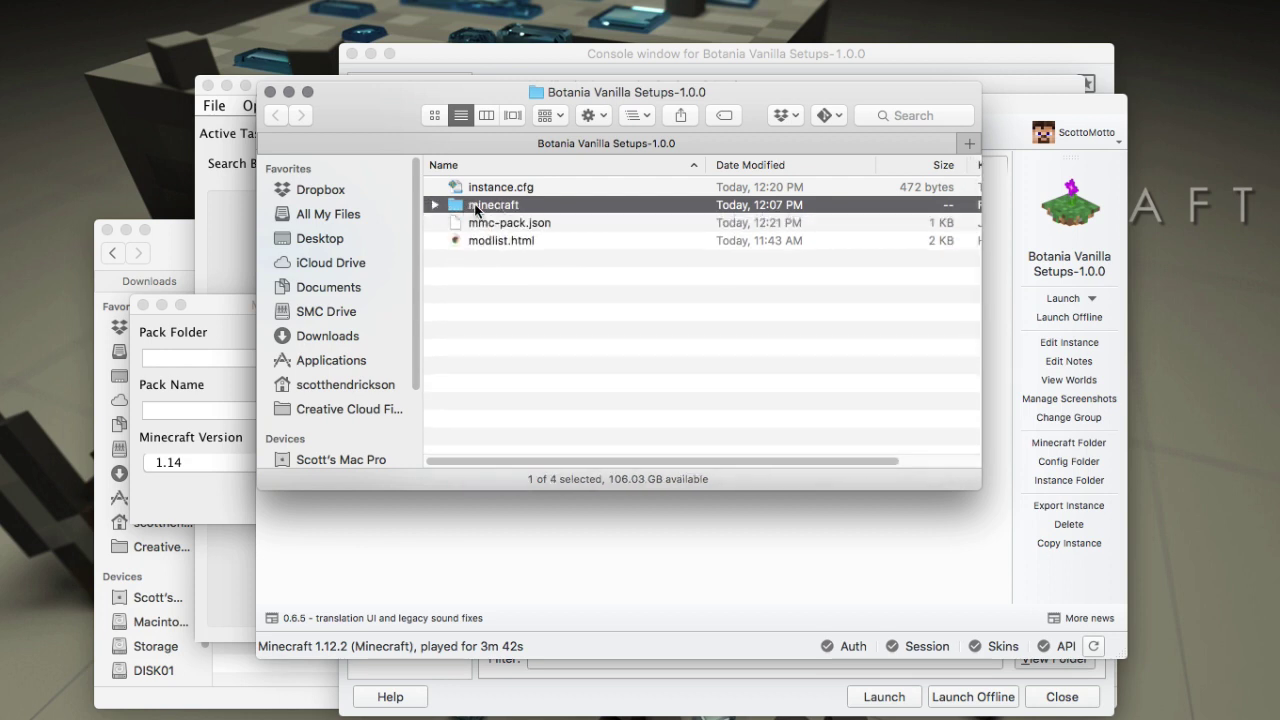
pyautogui.click(208, 301)
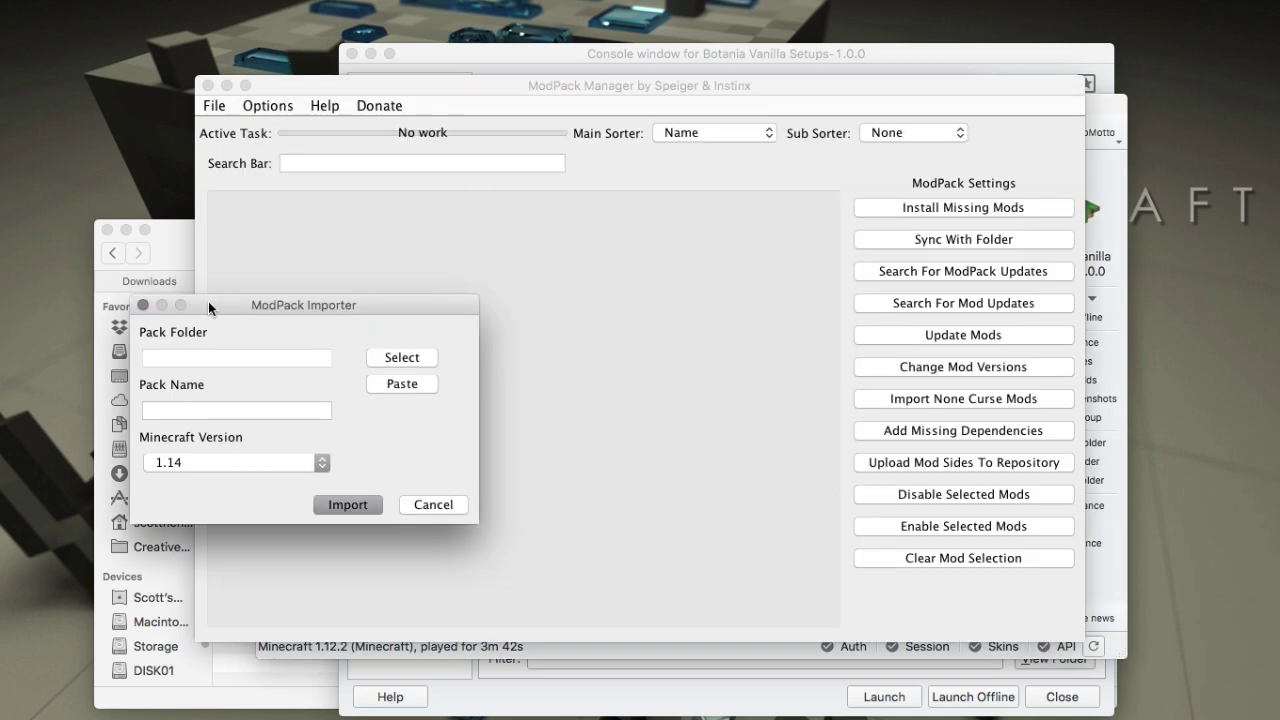
pyautogui.click(381, 380)
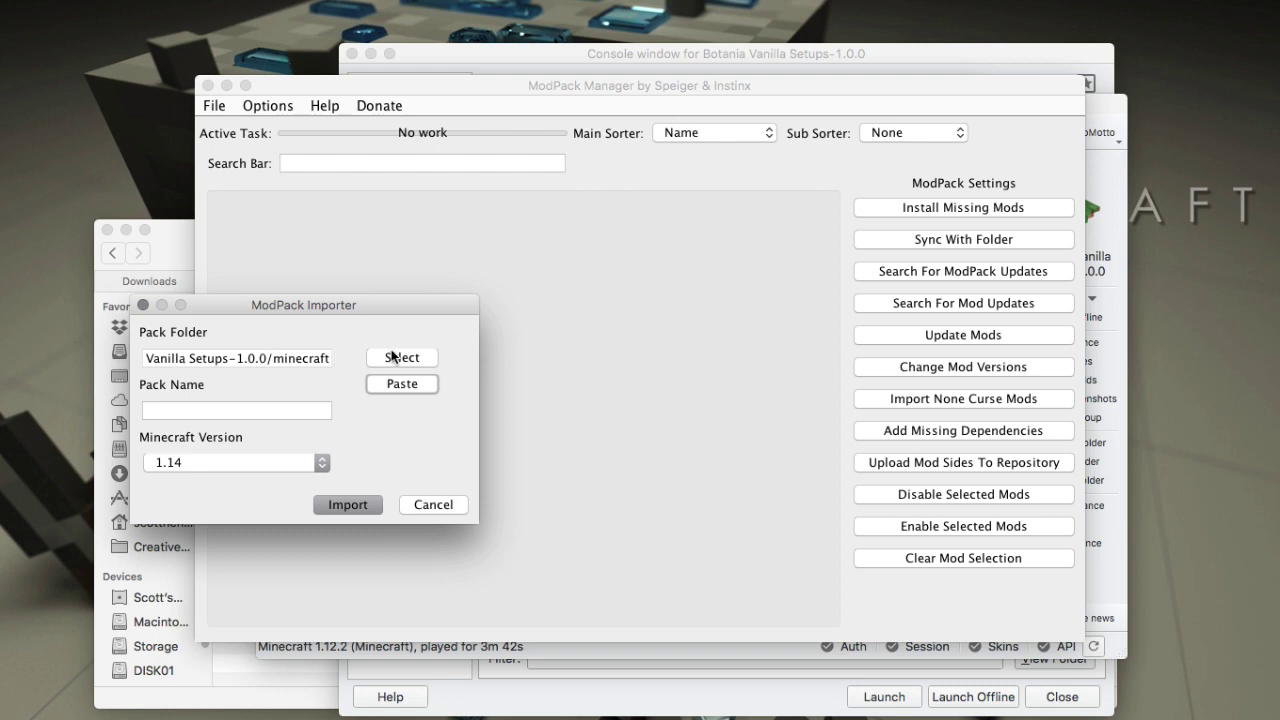
# - Name the pack "Botania Setups", set its Minecraft version to 1.12.2 and import it
pyautogui.click(220, 408)
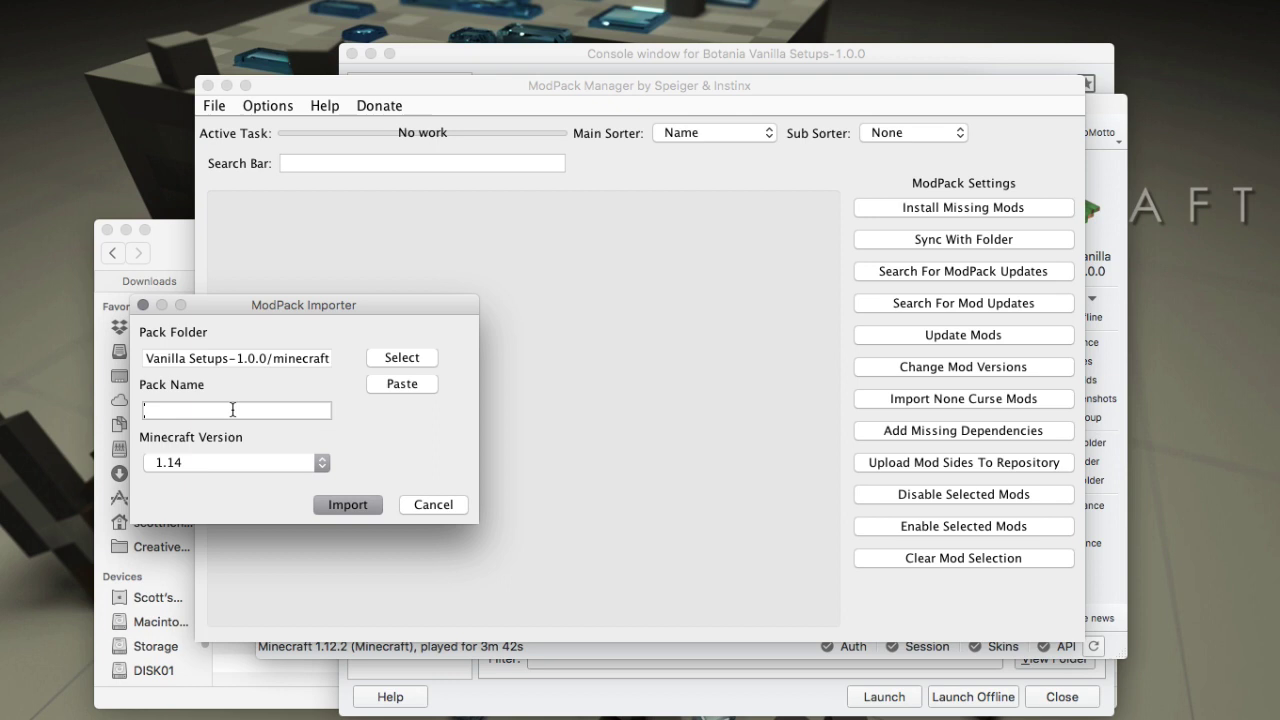
pyautogui.write('Botania Setups')
pyautogui.click(224, 460)
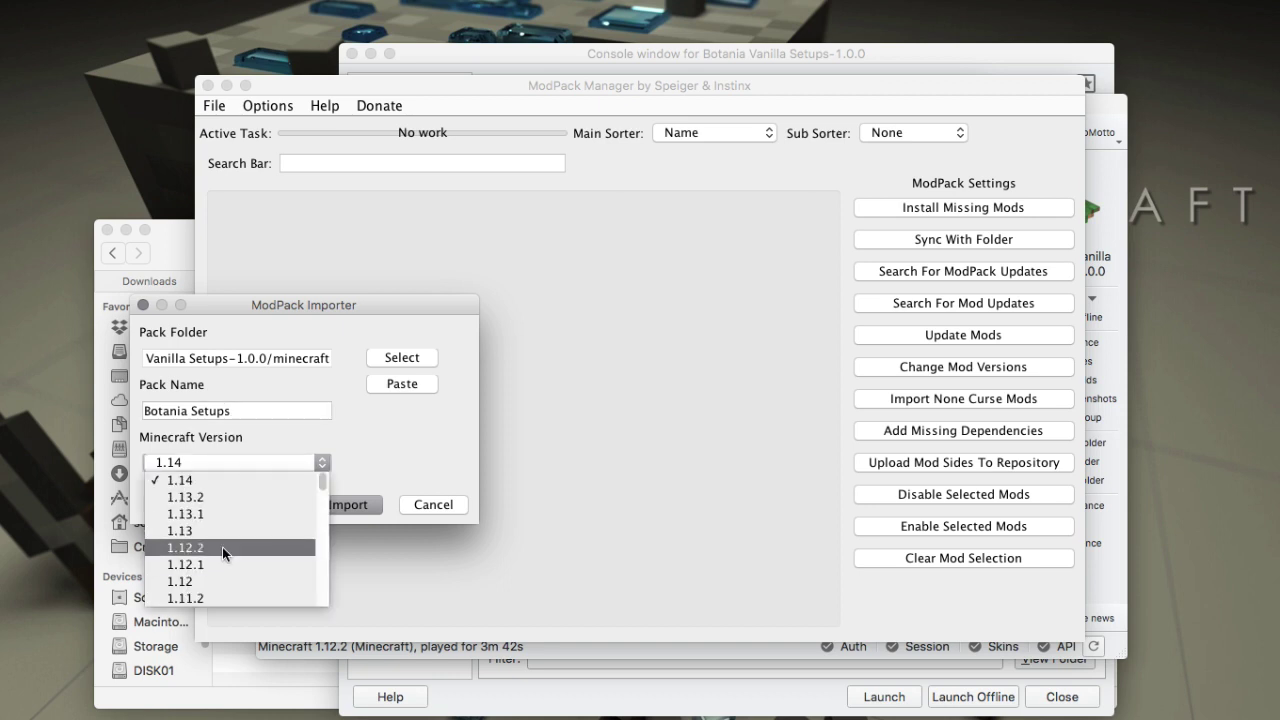
pyautogui.click(222, 546)
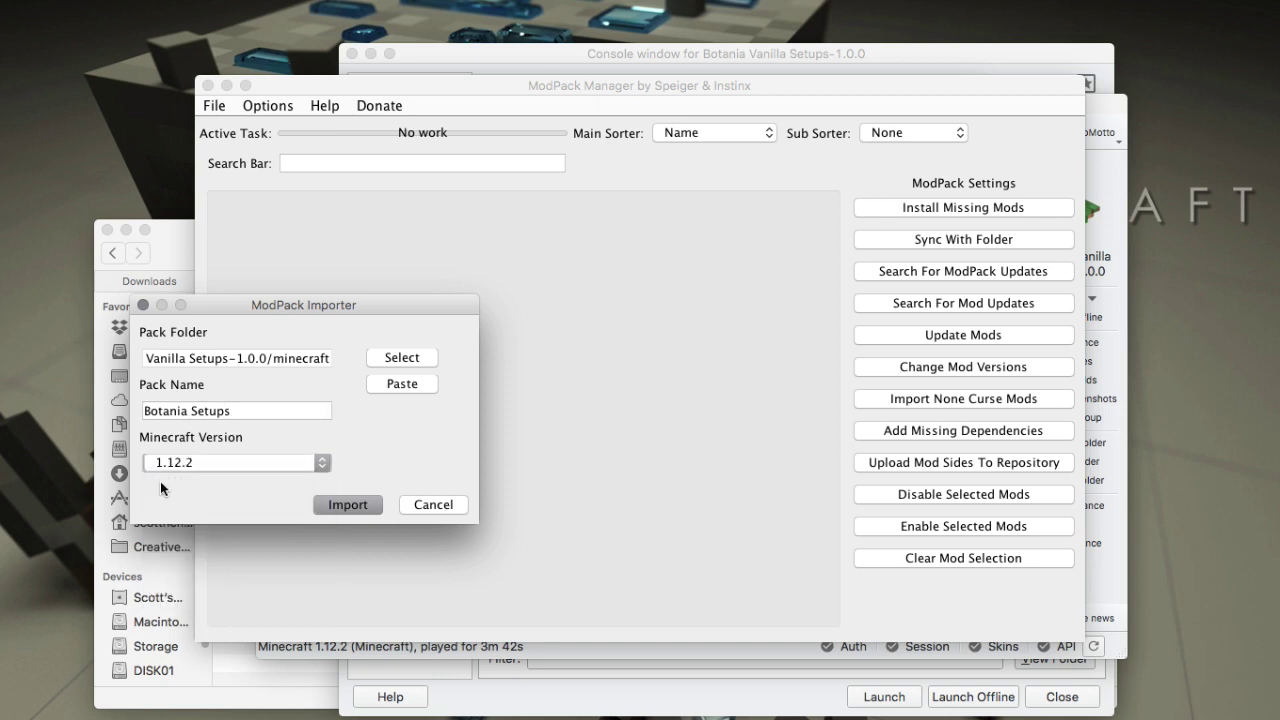
pyautogui.click(362, 504)
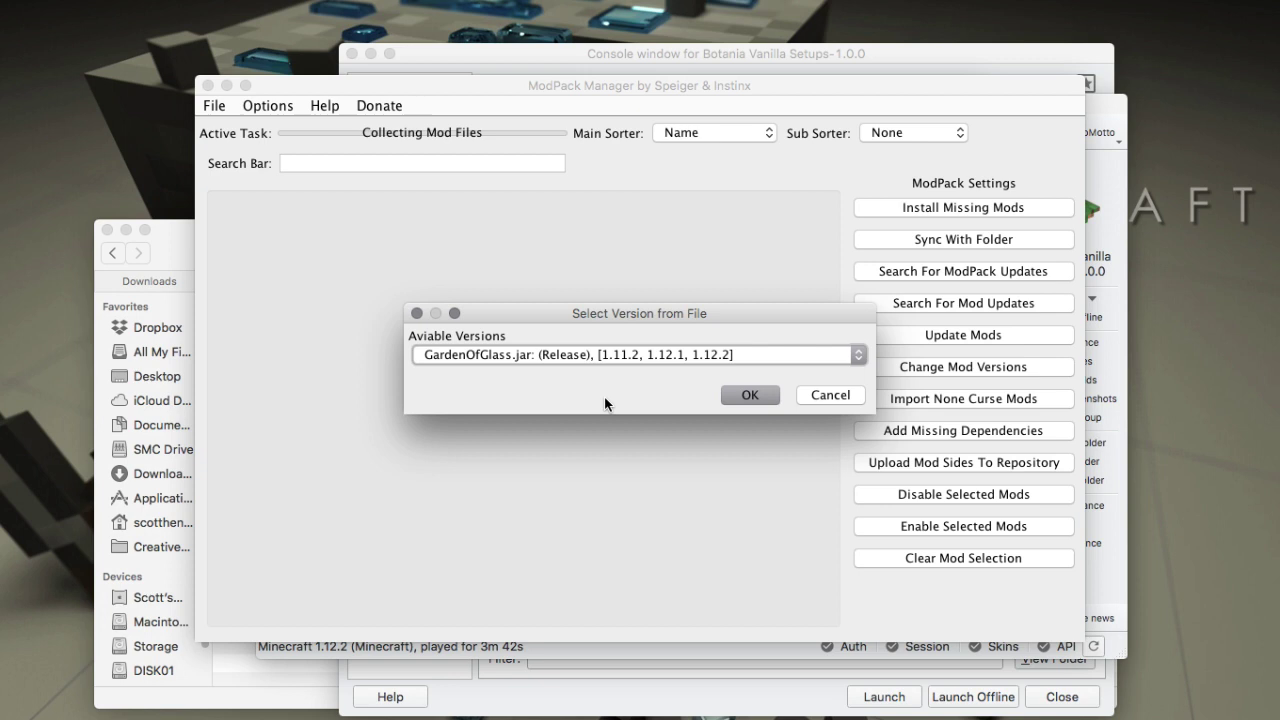
# - Accept the GardenOfGlass.jar release and ignore OptiFine_1.12.2_HD_U_E3.jar to finish the import
pyautogui.click(745, 396)
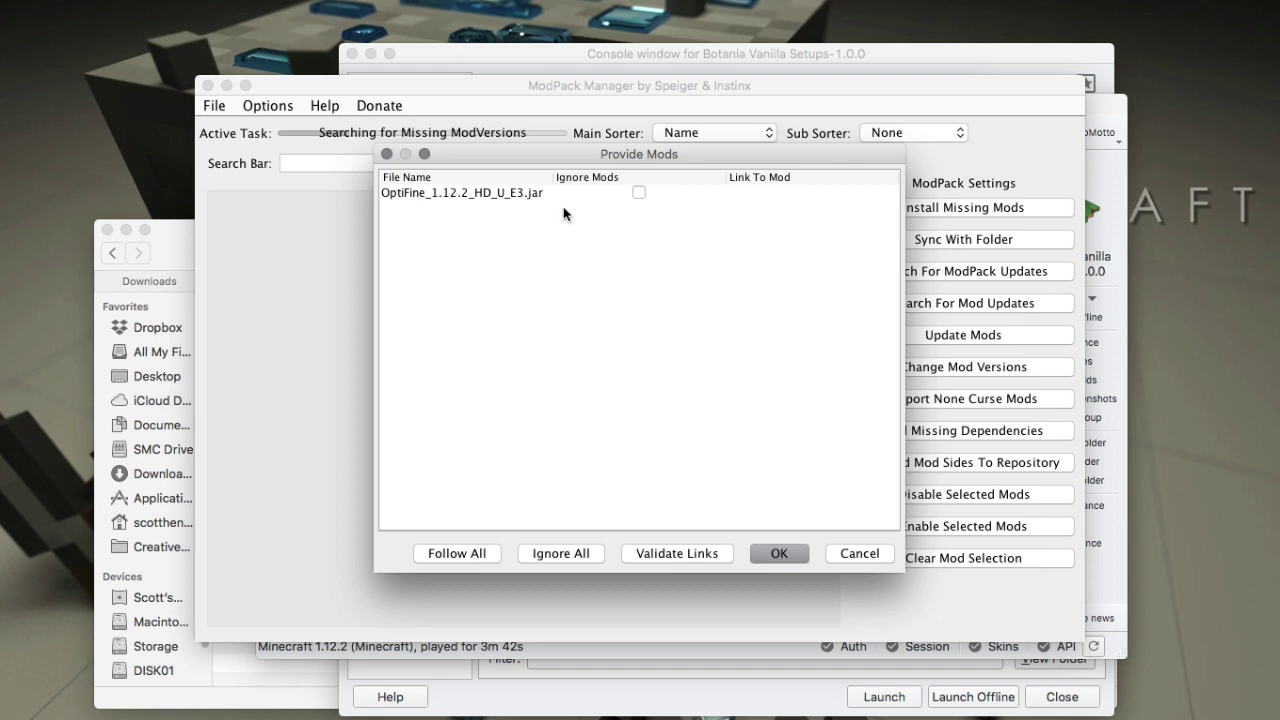
pyautogui.click(639, 192)
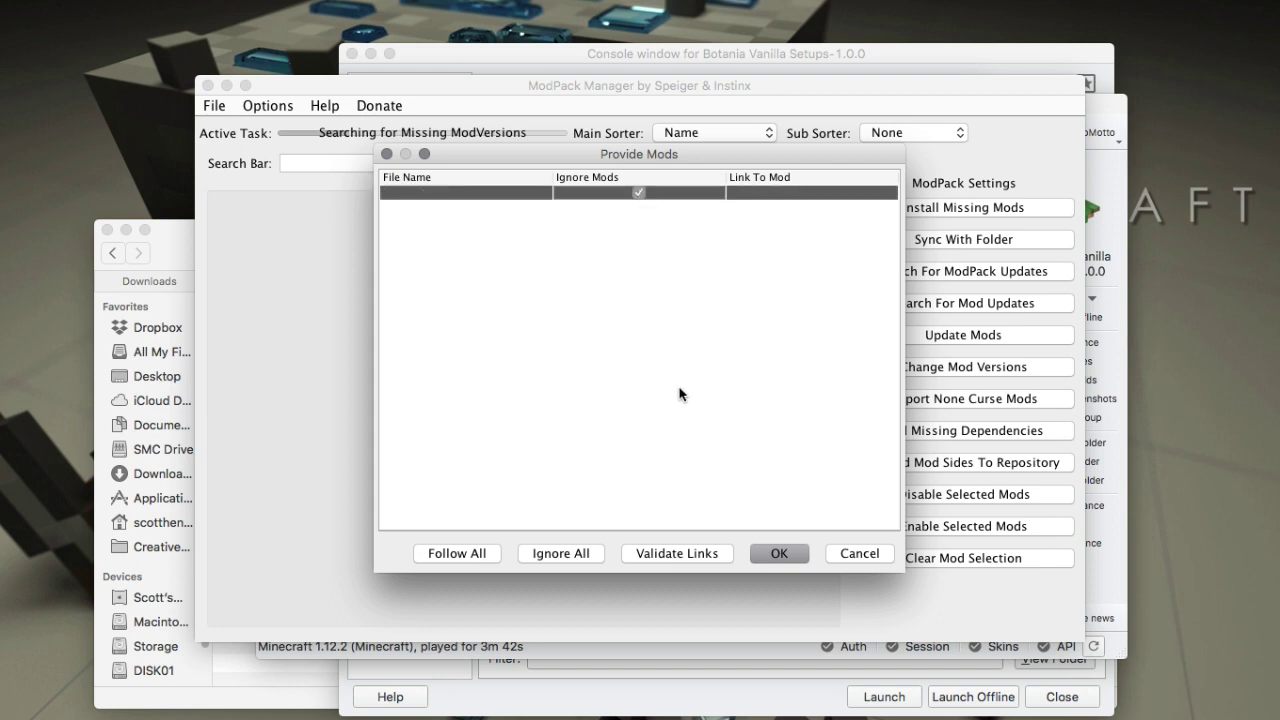
pyautogui.click(776, 553)
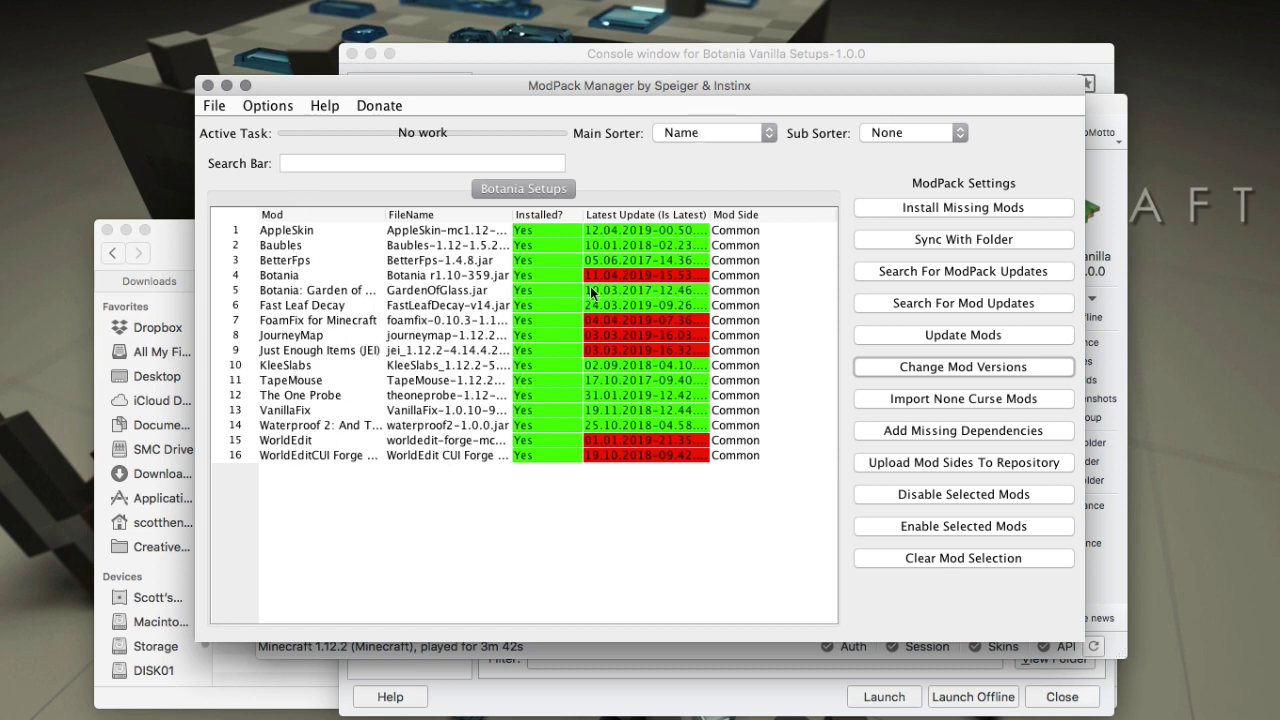
# - Open the version change for the Botania mod and choose Botania r1.10-361.jar [1.12.2] (Release)
pyautogui.click(624, 279)
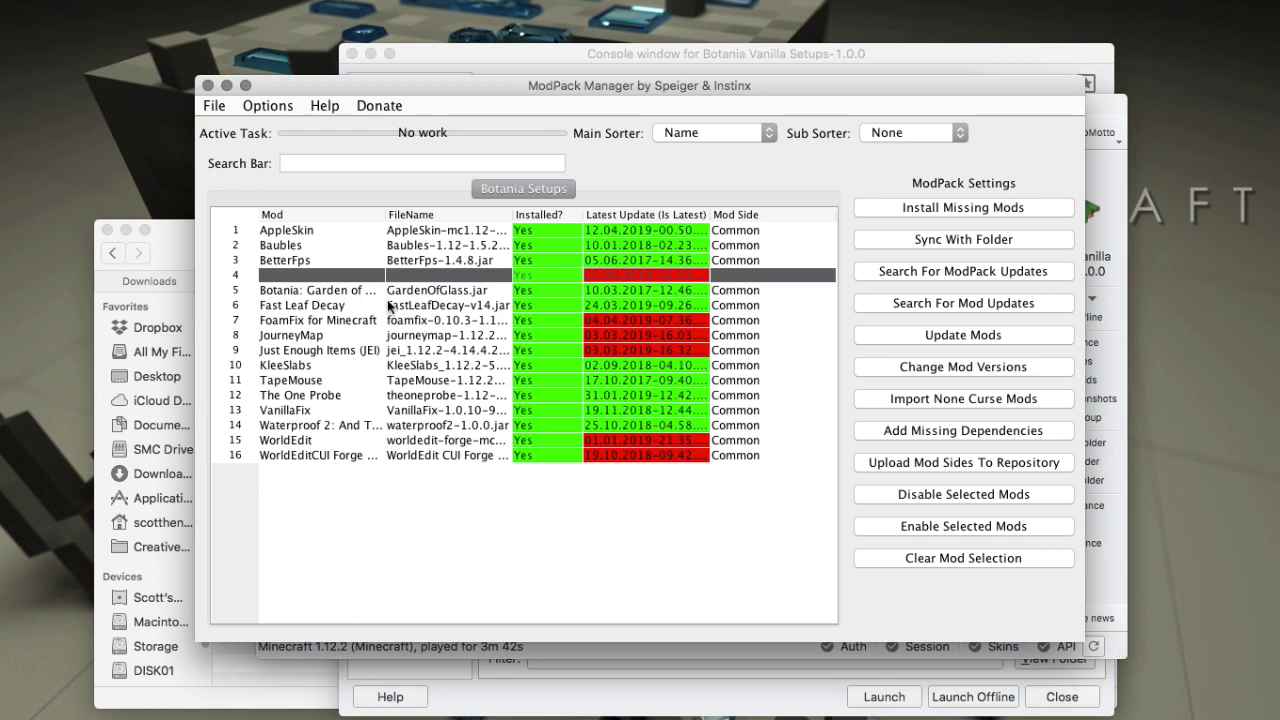
pyautogui.click(393, 336)
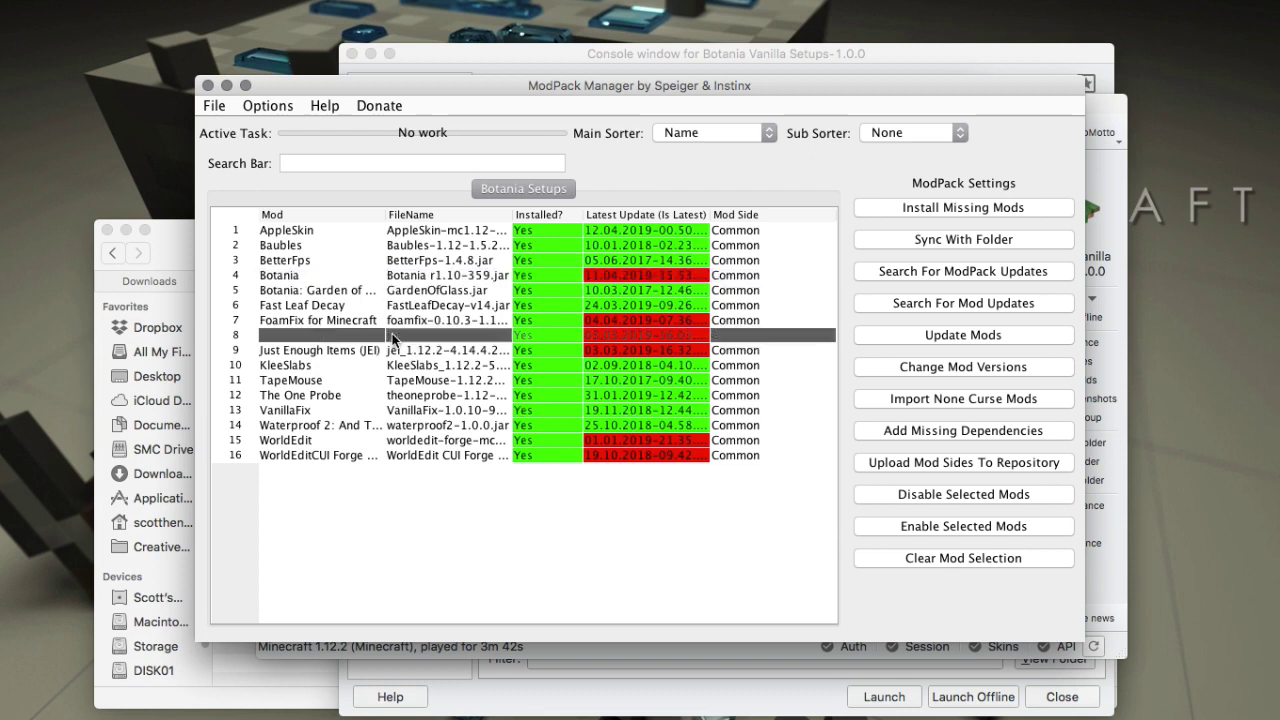
pyautogui.click(430, 281)
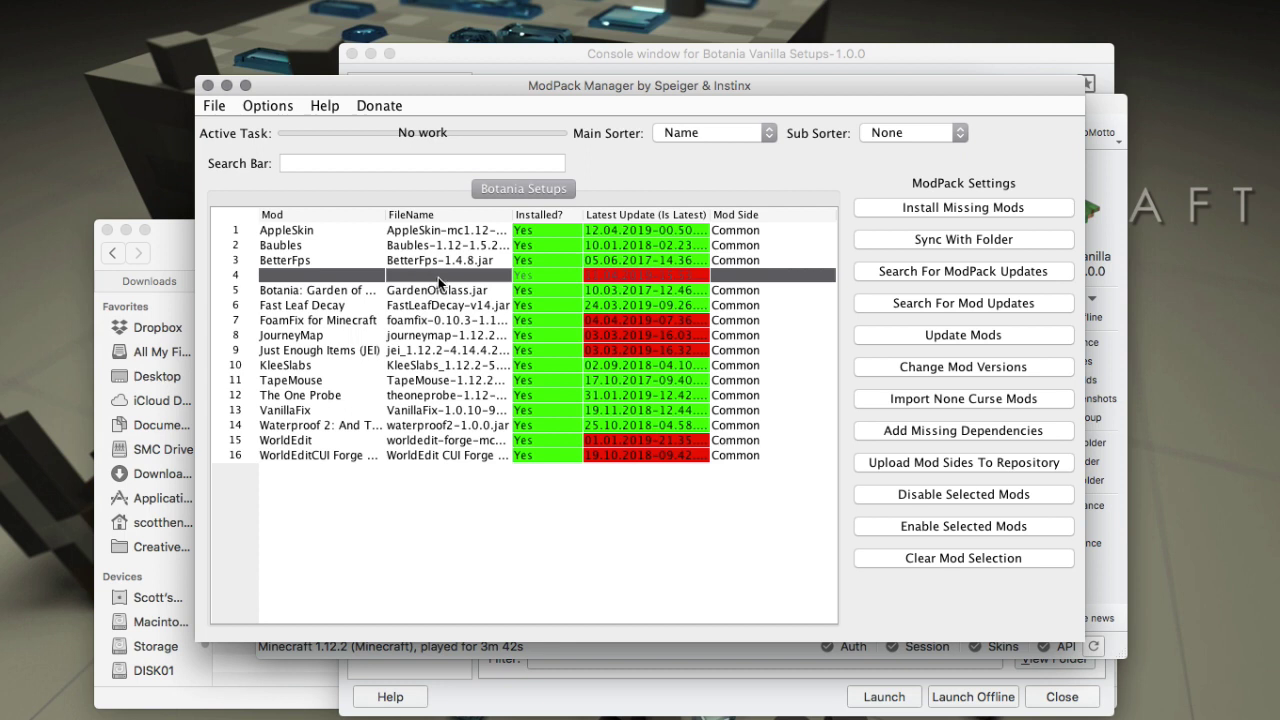
pyautogui.click(932, 370)
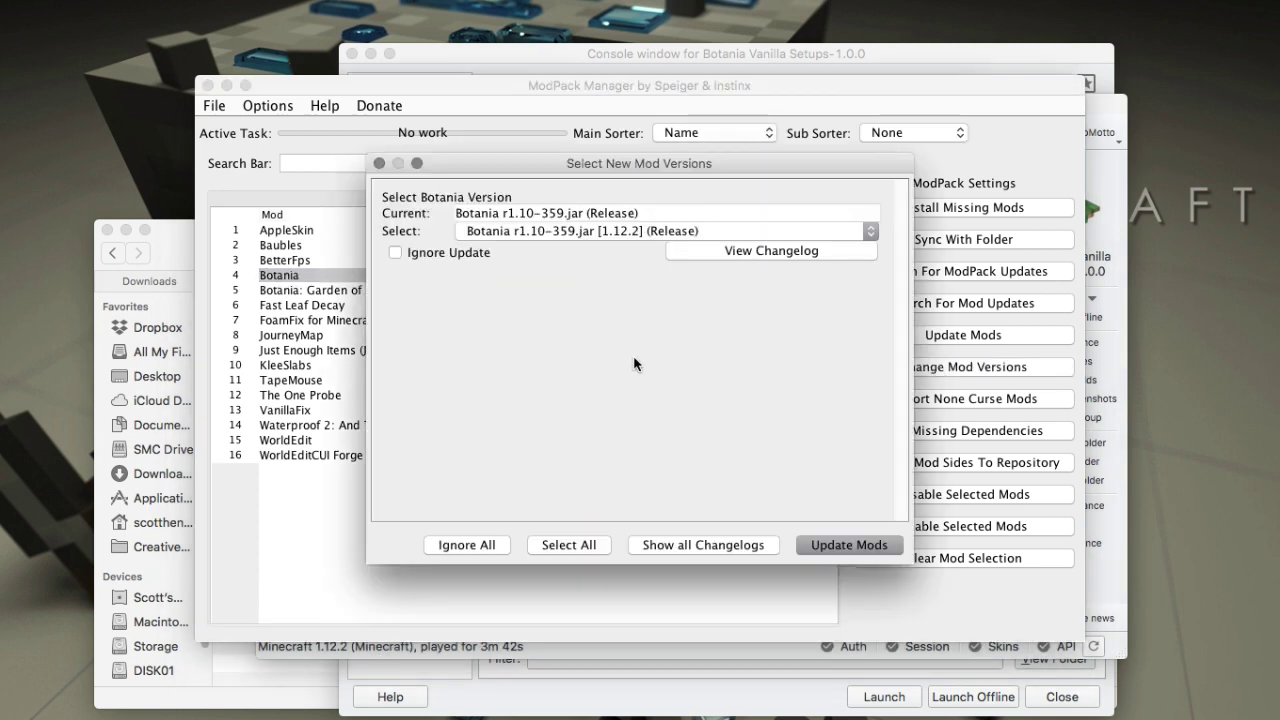
pyautogui.click(671, 233)
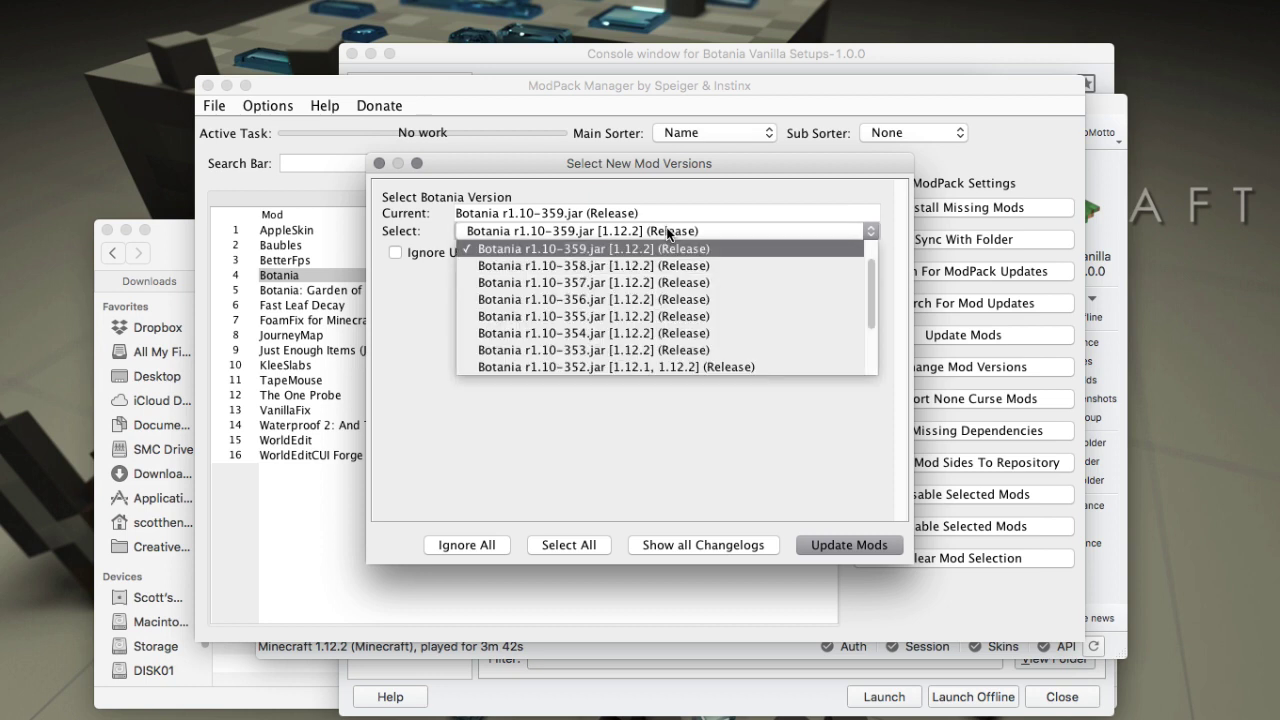
pyautogui.scroll(2, 746, 305)
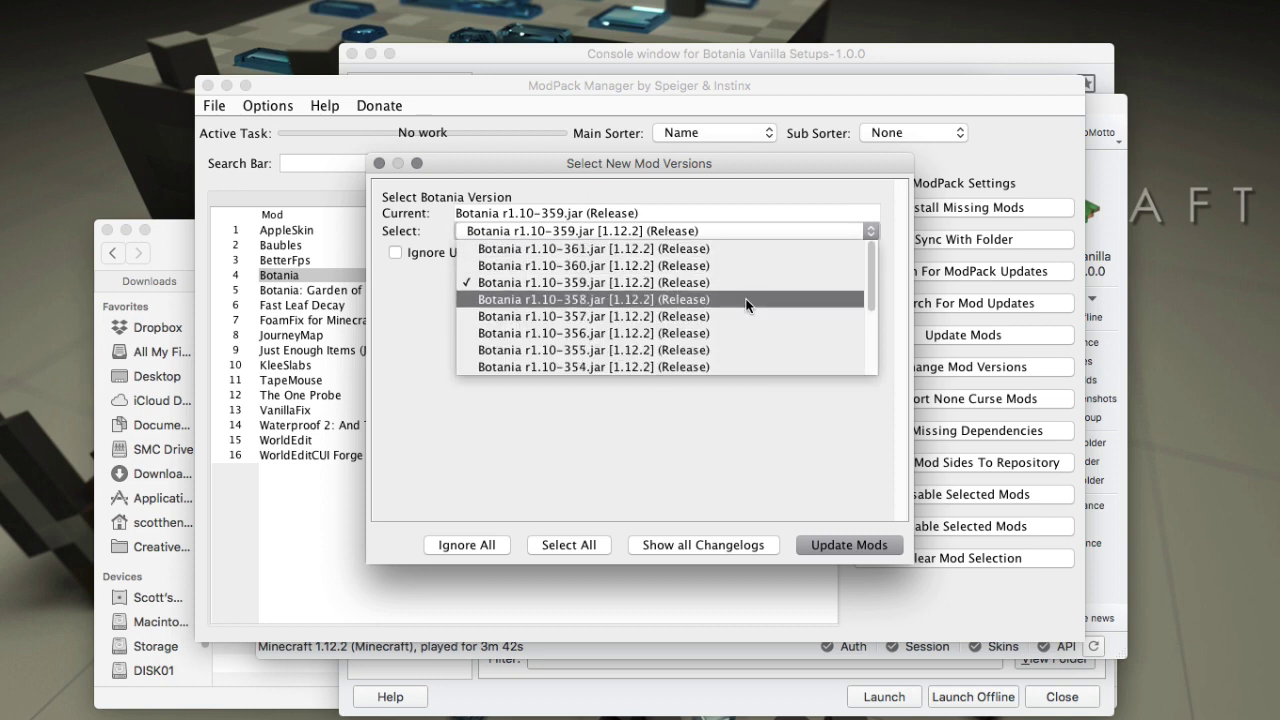
pyautogui.click(576, 249)
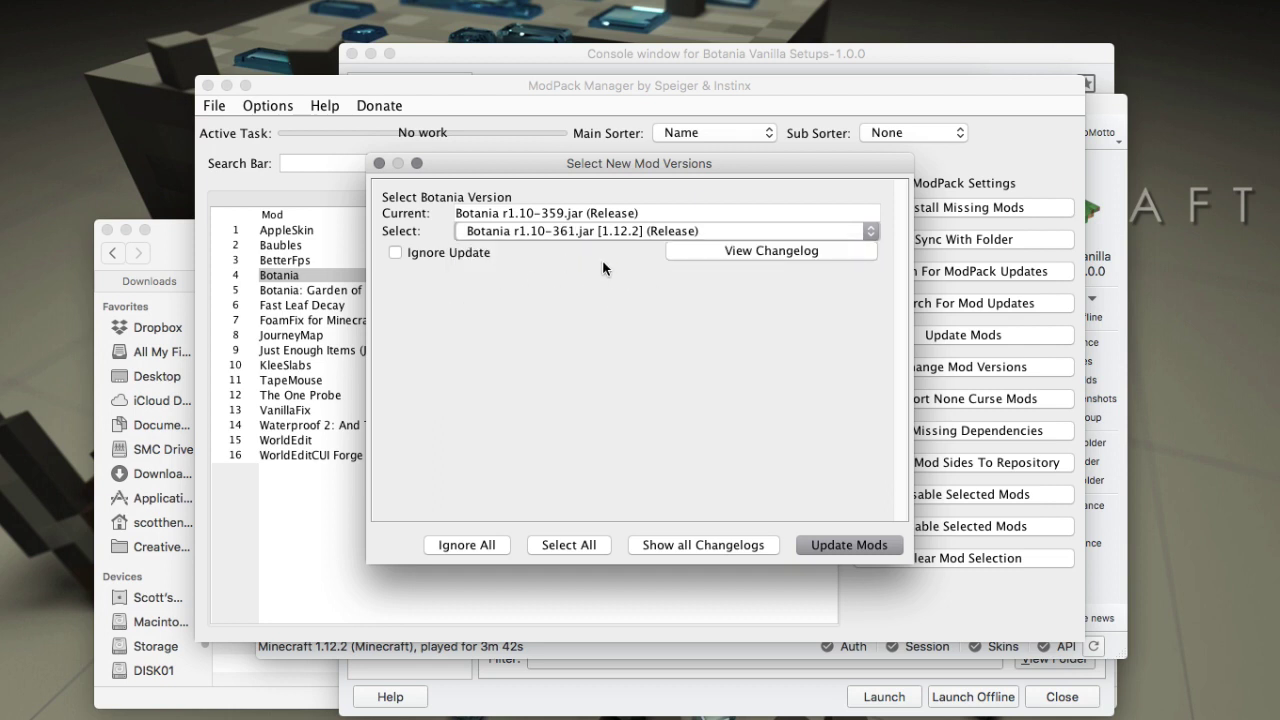
# - Review the Botania changelog, then apply the mod update
pyautogui.click(733, 252)
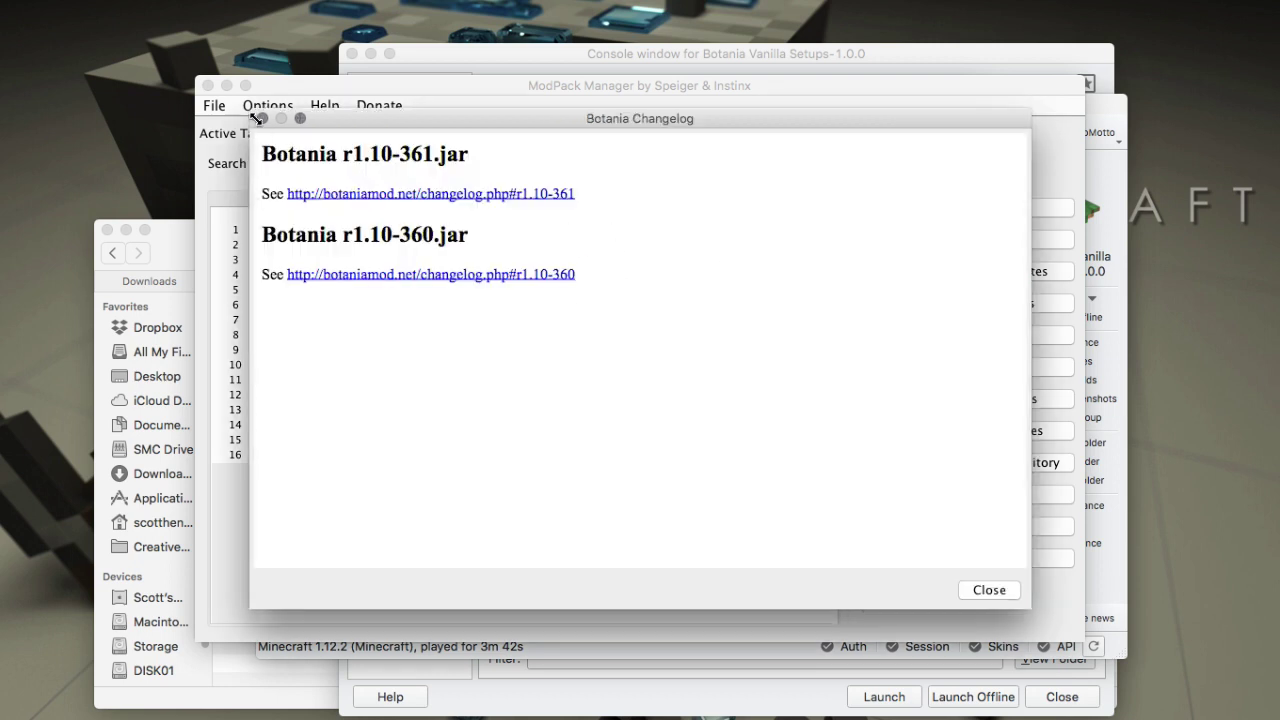
pyautogui.click(261, 119)
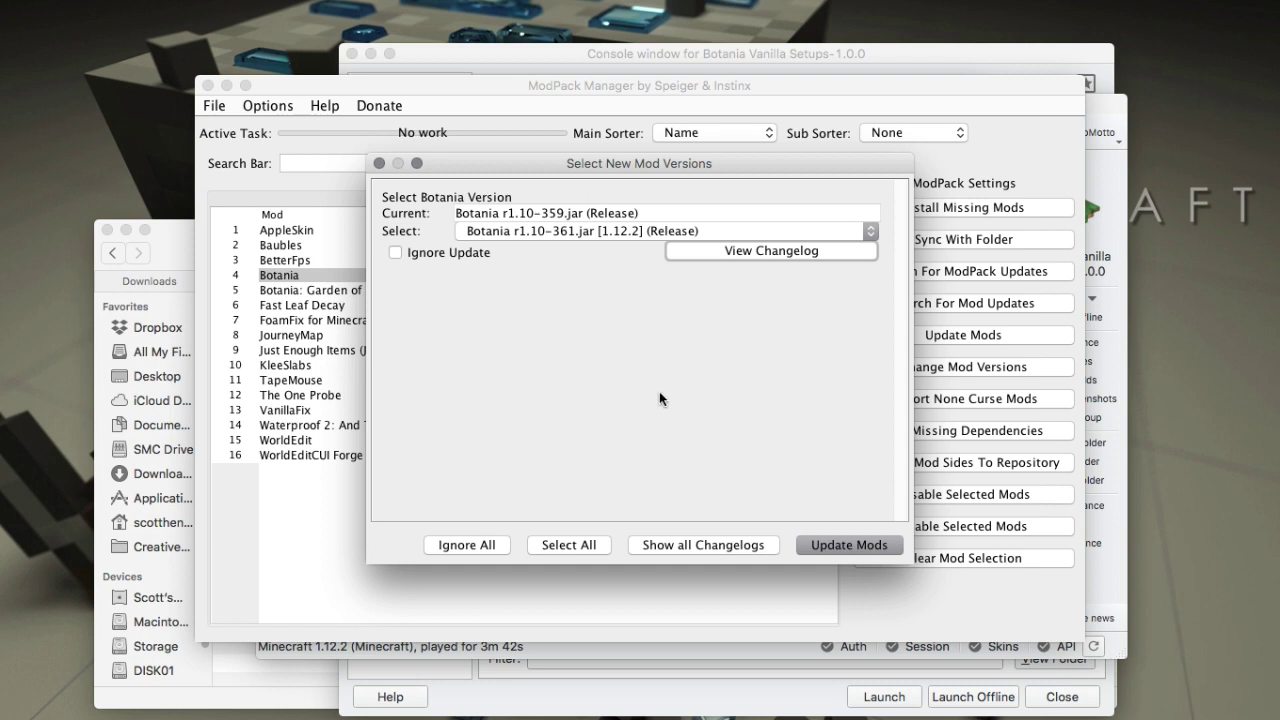
pyautogui.click(840, 547)
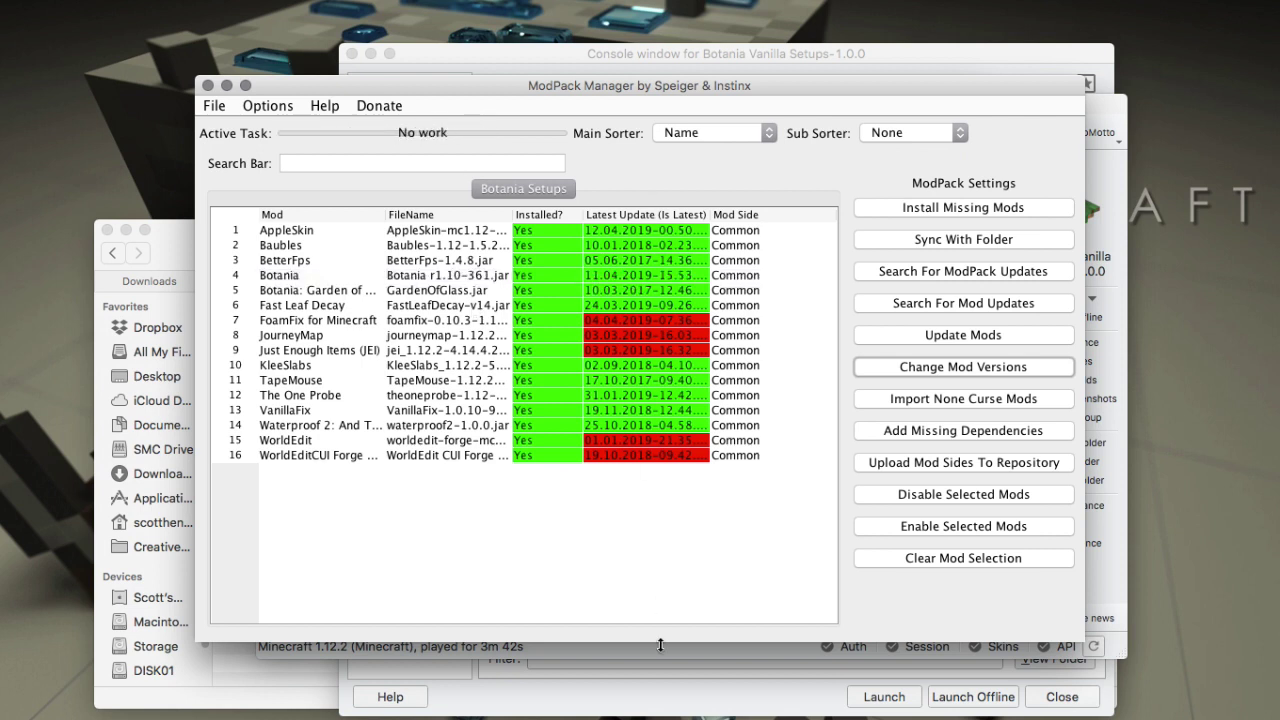
# - Check Botania's version in the MultiMC instance's loader mods, then return to ModPack Manager and select the Botania mod
pyautogui.click(600, 705)
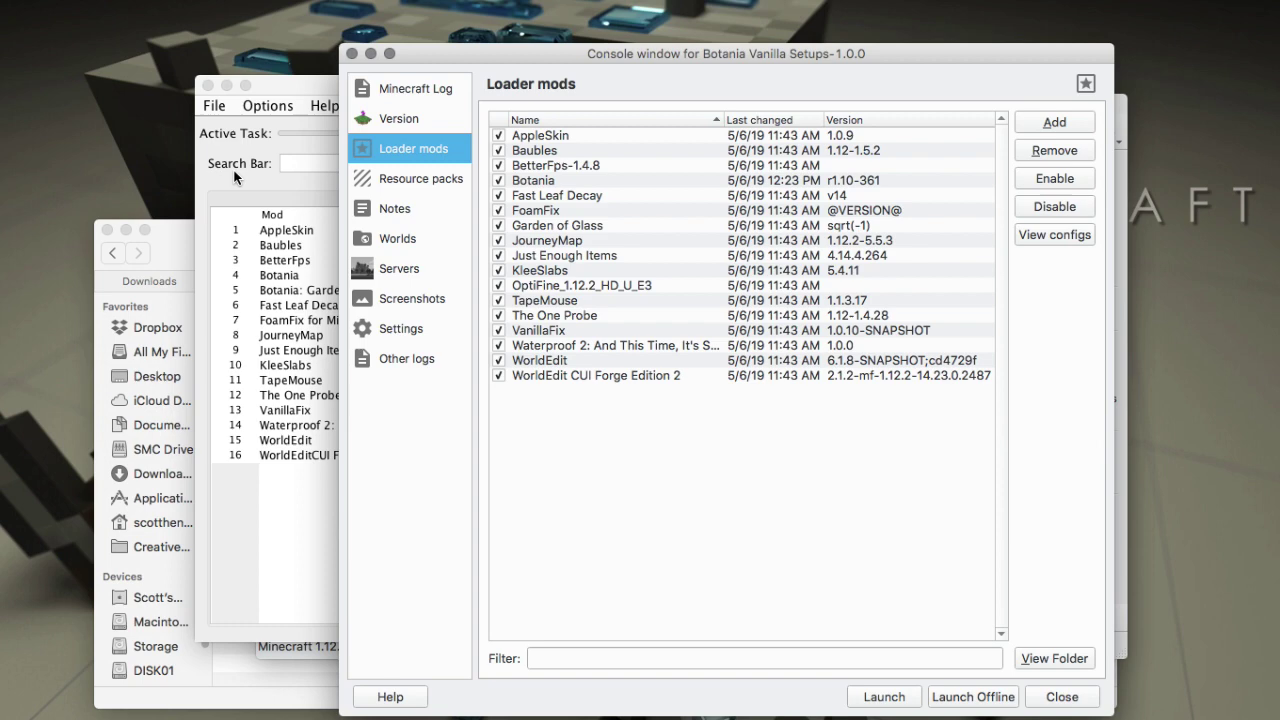
pyautogui.click(271, 88)
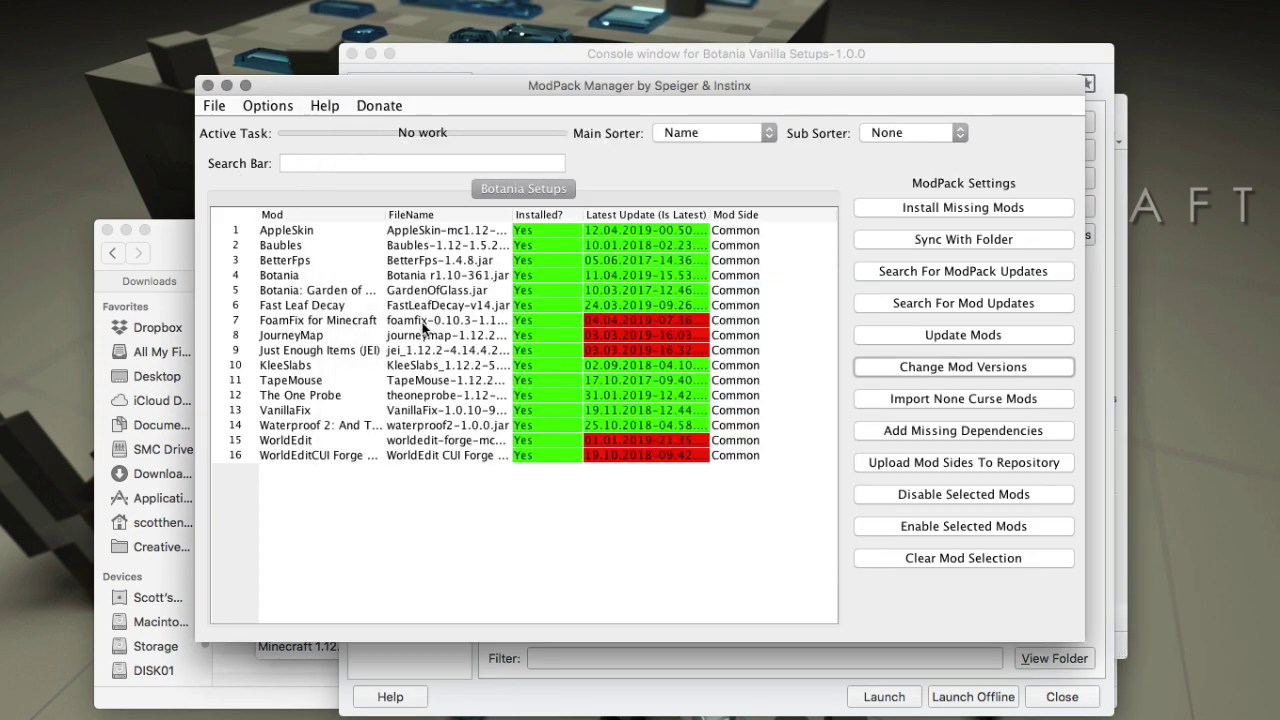
pyautogui.click(477, 280)
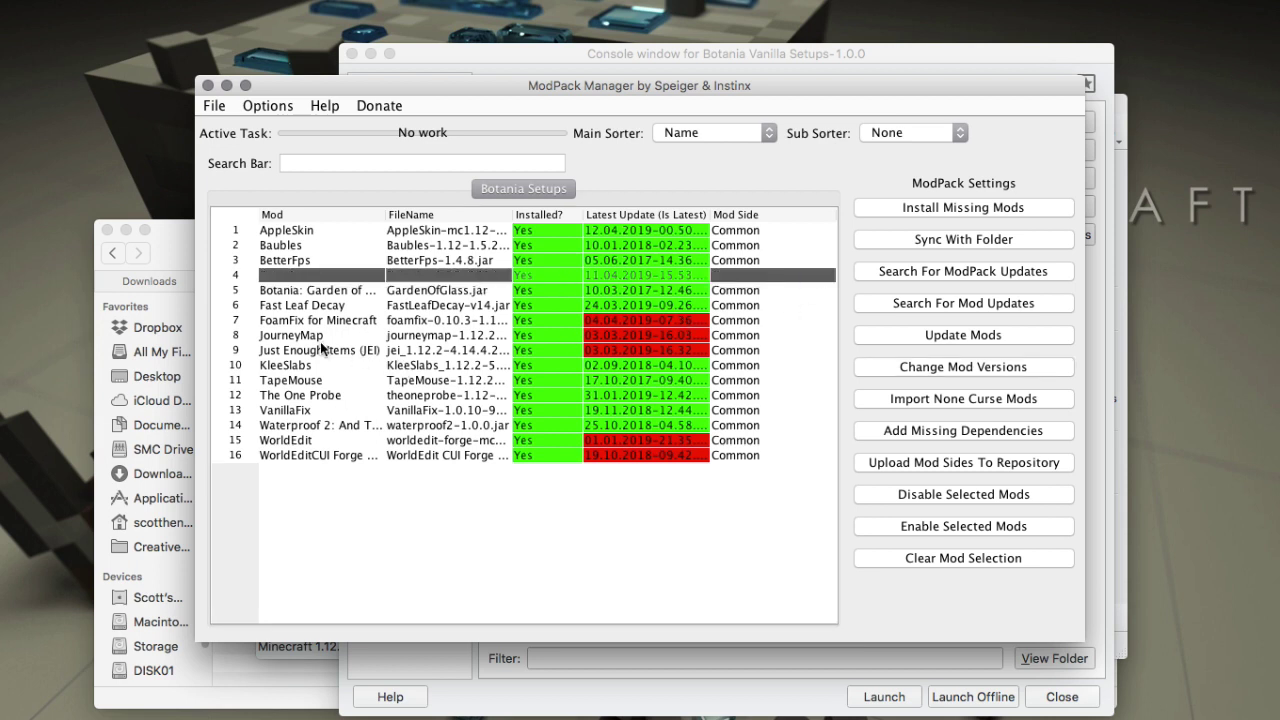
# - Look over the outdated mods in the list, including FoamFix, JourneyMap, Just Enough Items, WorldEdit and WorldEditCUI
pyautogui.click(442, 336)
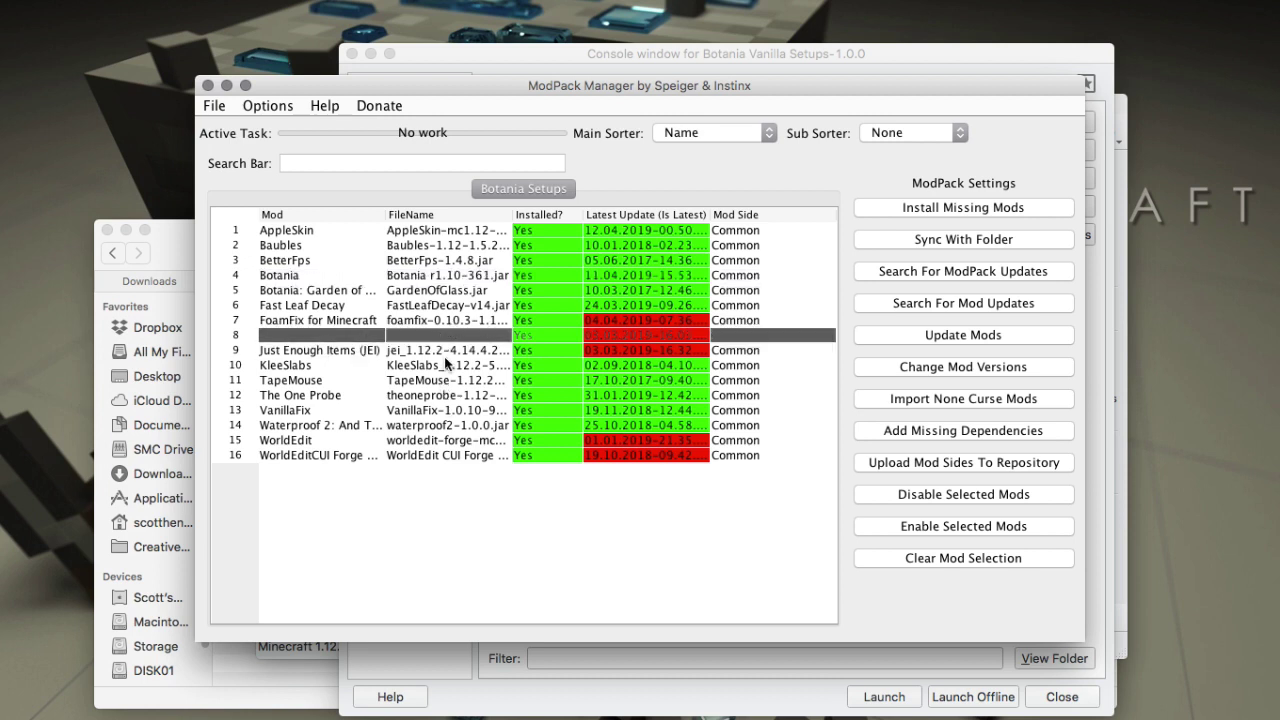
pyautogui.click(440, 441)
pyautogui.click(438, 454)
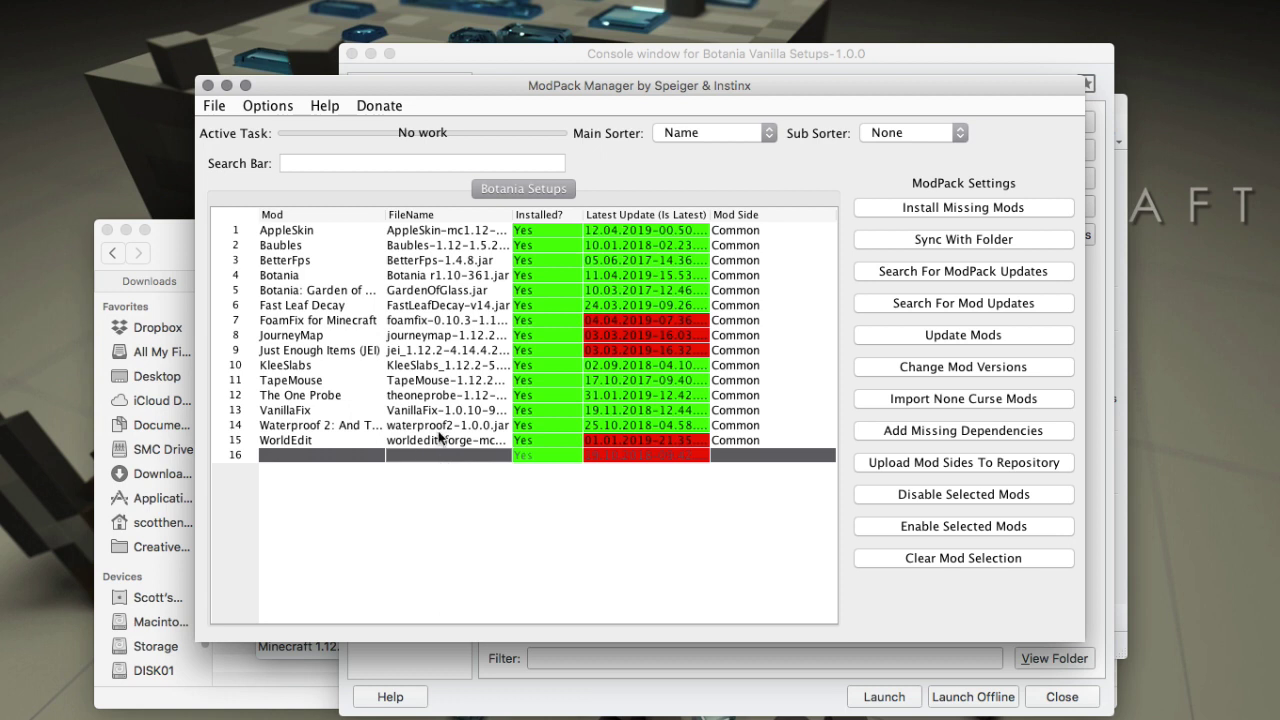
pyautogui.click(435, 321)
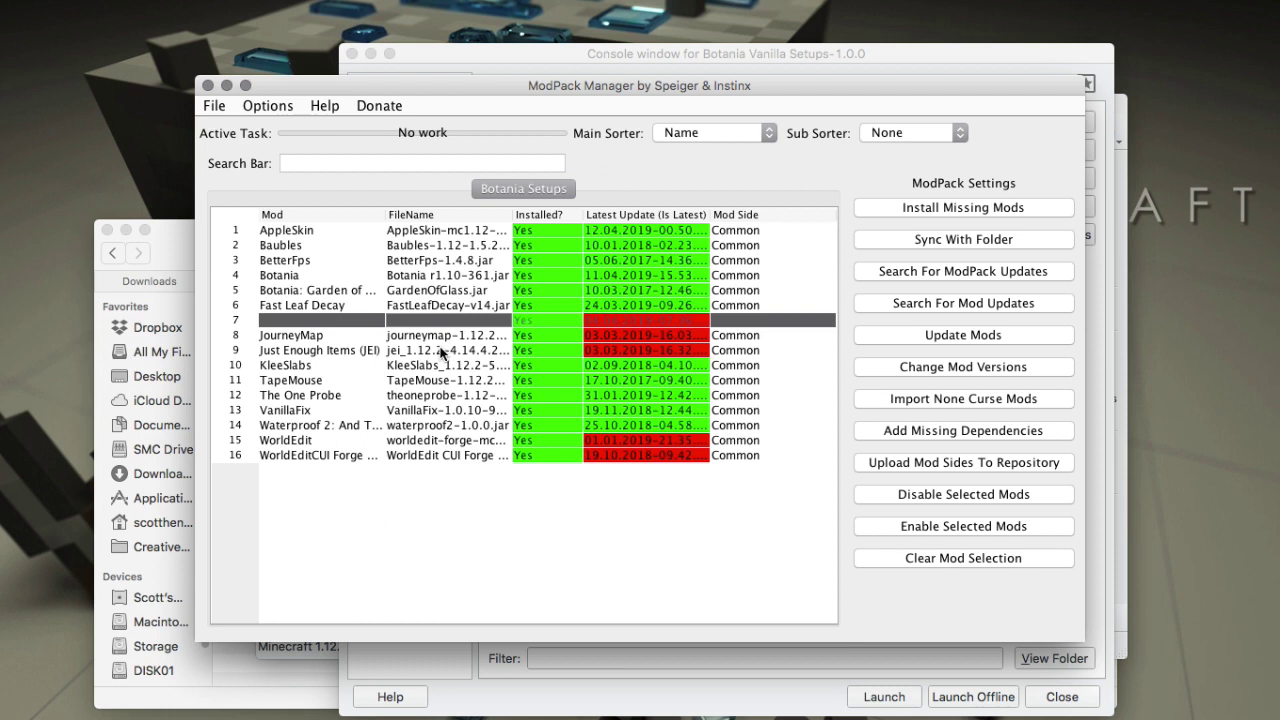
pyautogui.click(441, 351)
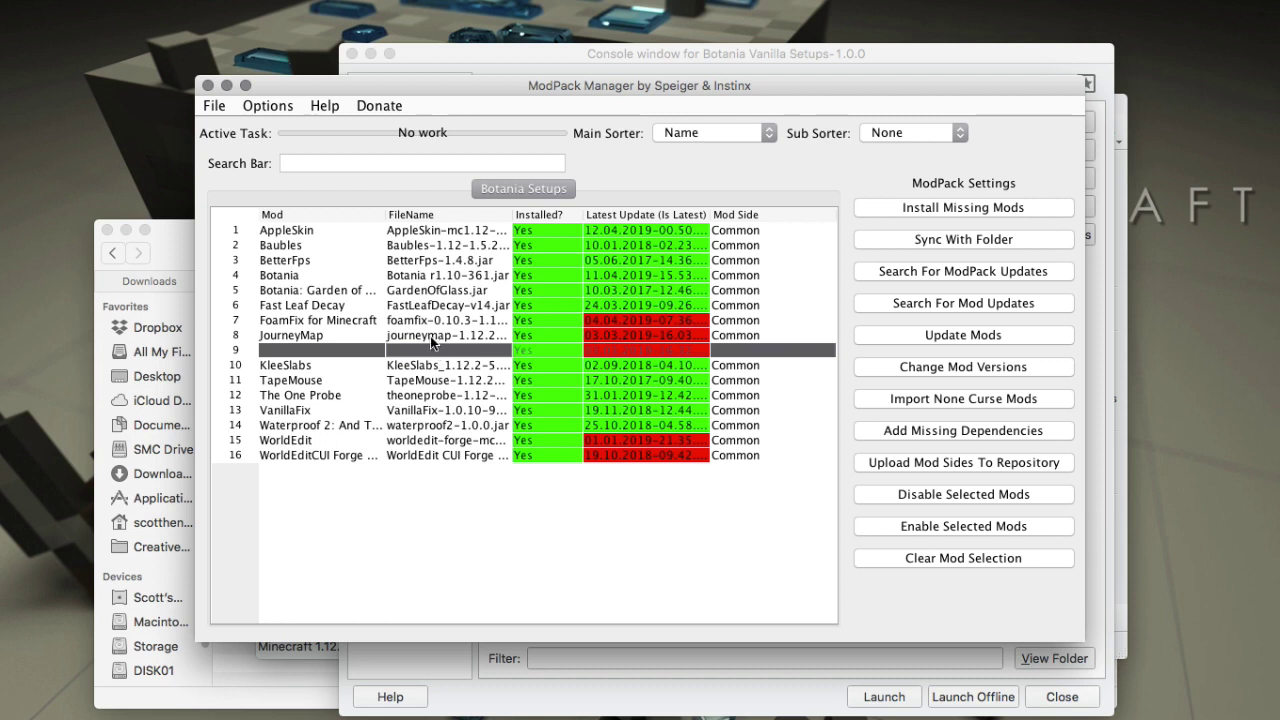
pyautogui.click(434, 318)
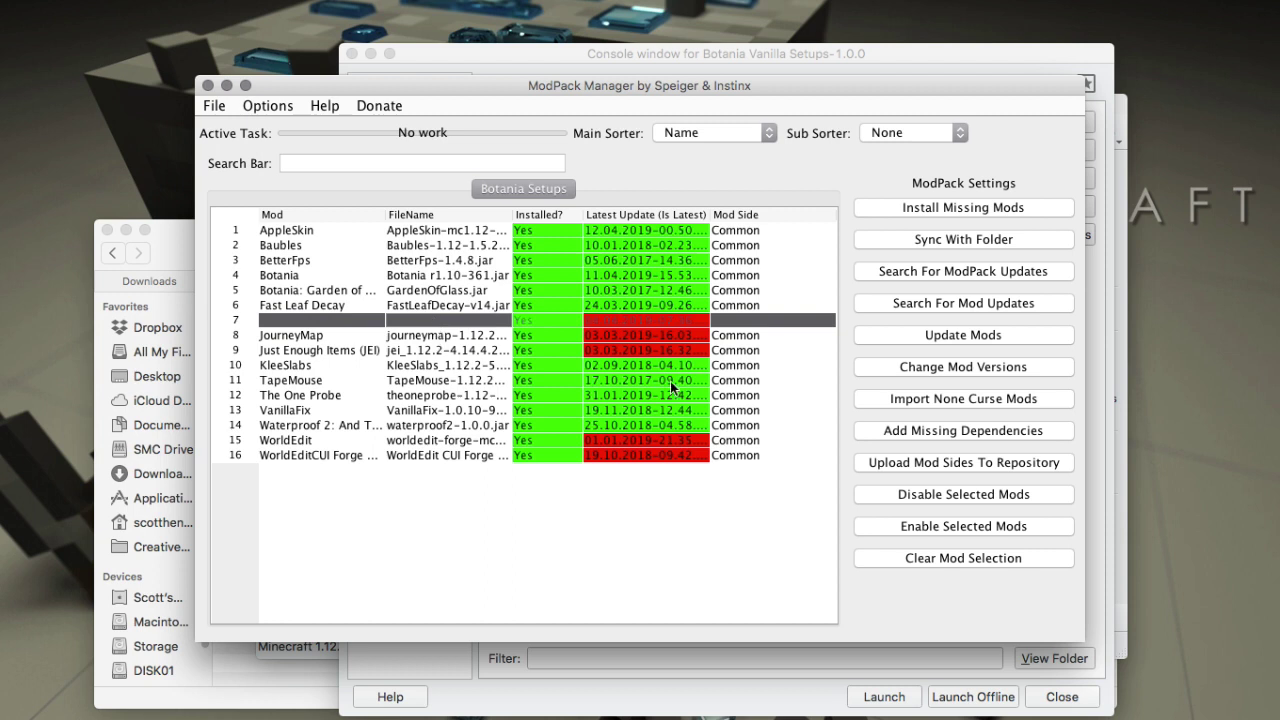
# - Open the mod update selection and set the WorldEdit and WorldEditCUI Forge Edition 2 updates to be ignored
pyautogui.click(899, 335)
pyautogui.scroll(-1, 725, 350)
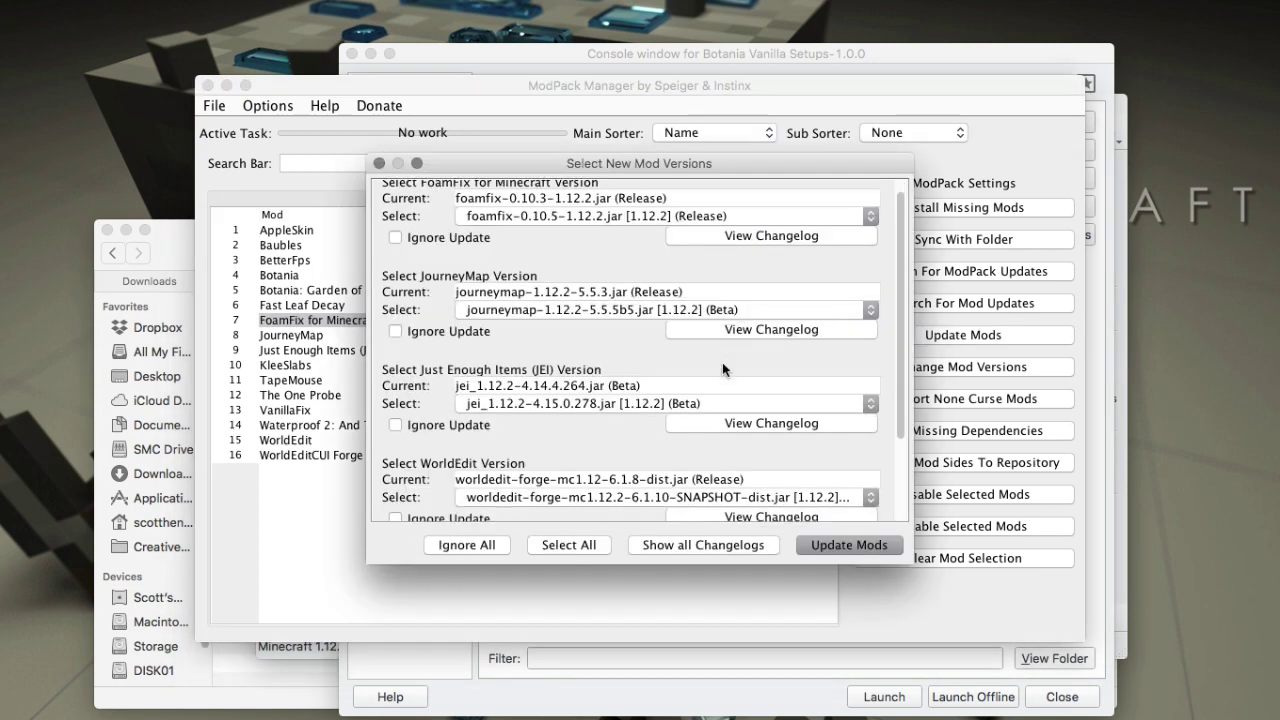
pyautogui.scroll(-3, 723, 369)
pyautogui.scroll(3, 722, 362)
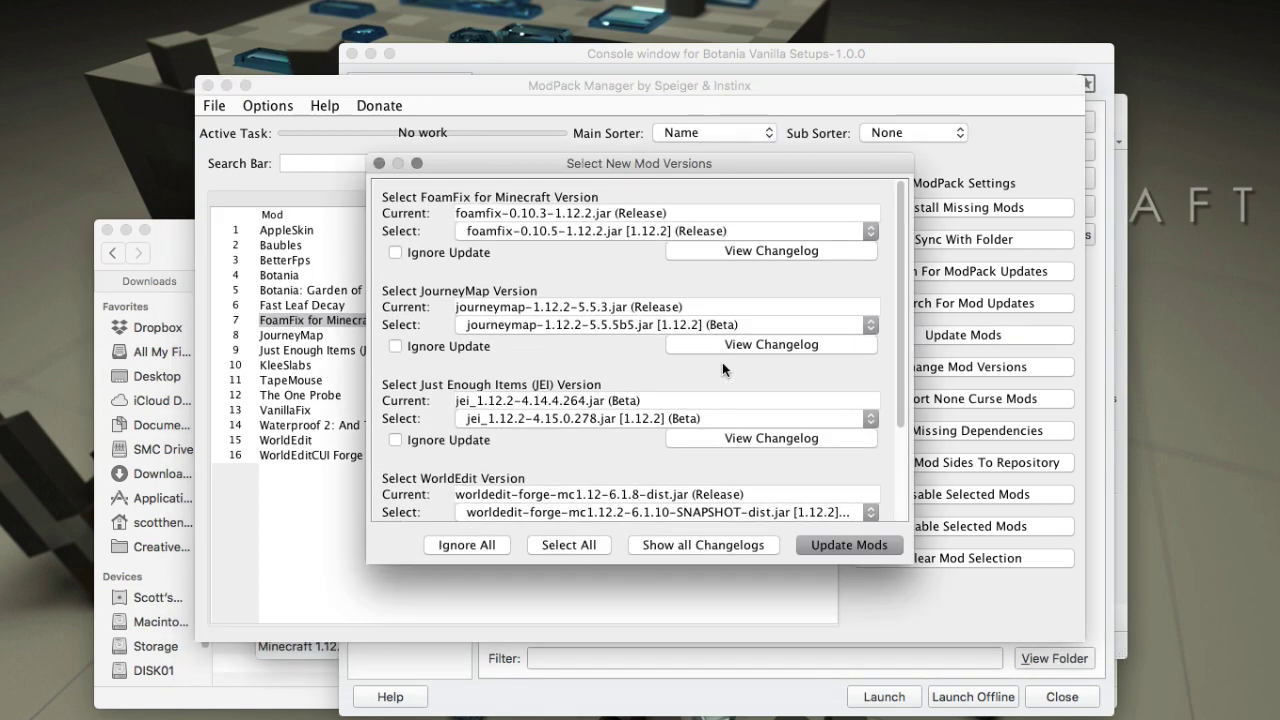
pyautogui.scroll(-3, 722, 362)
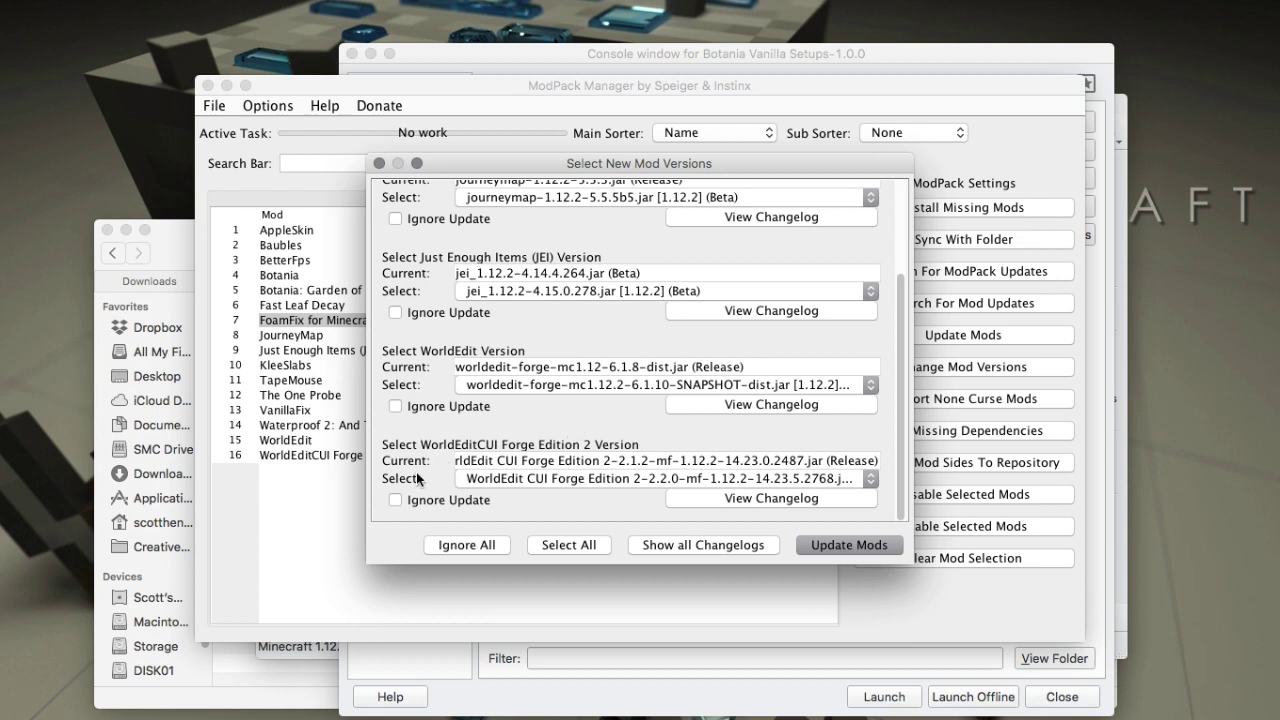
pyautogui.click(396, 500)
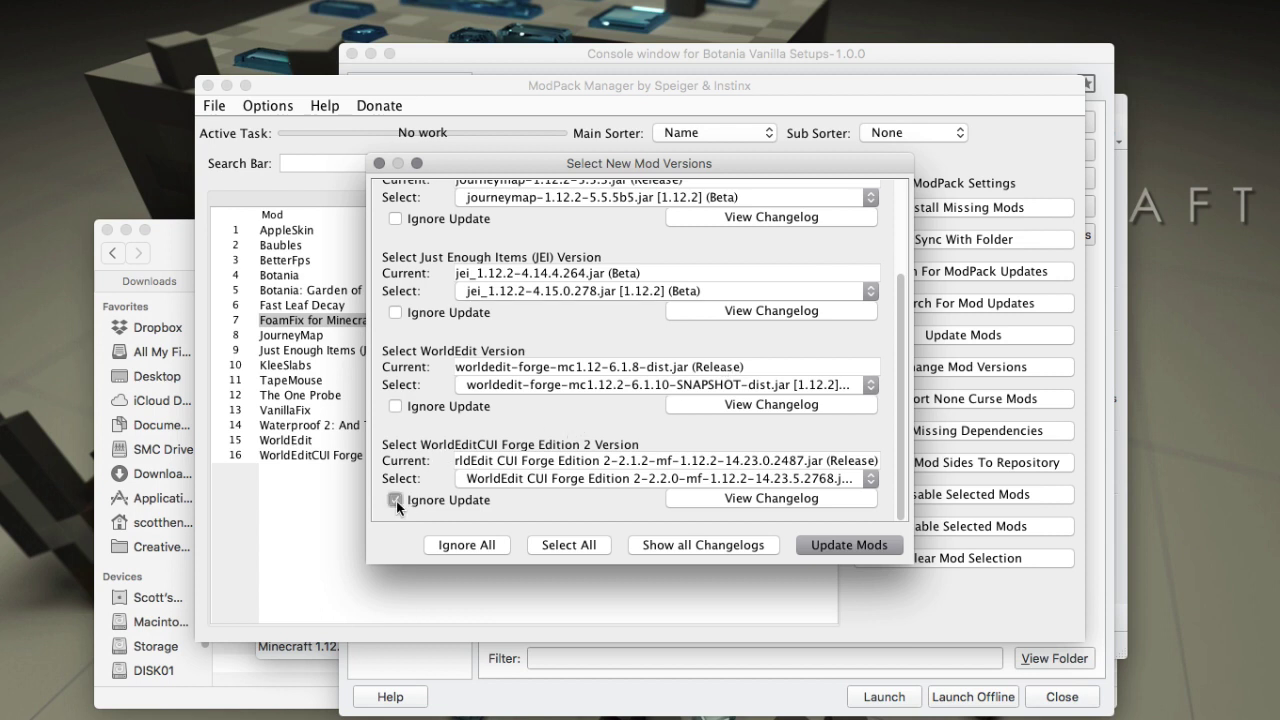
pyautogui.click(397, 405)
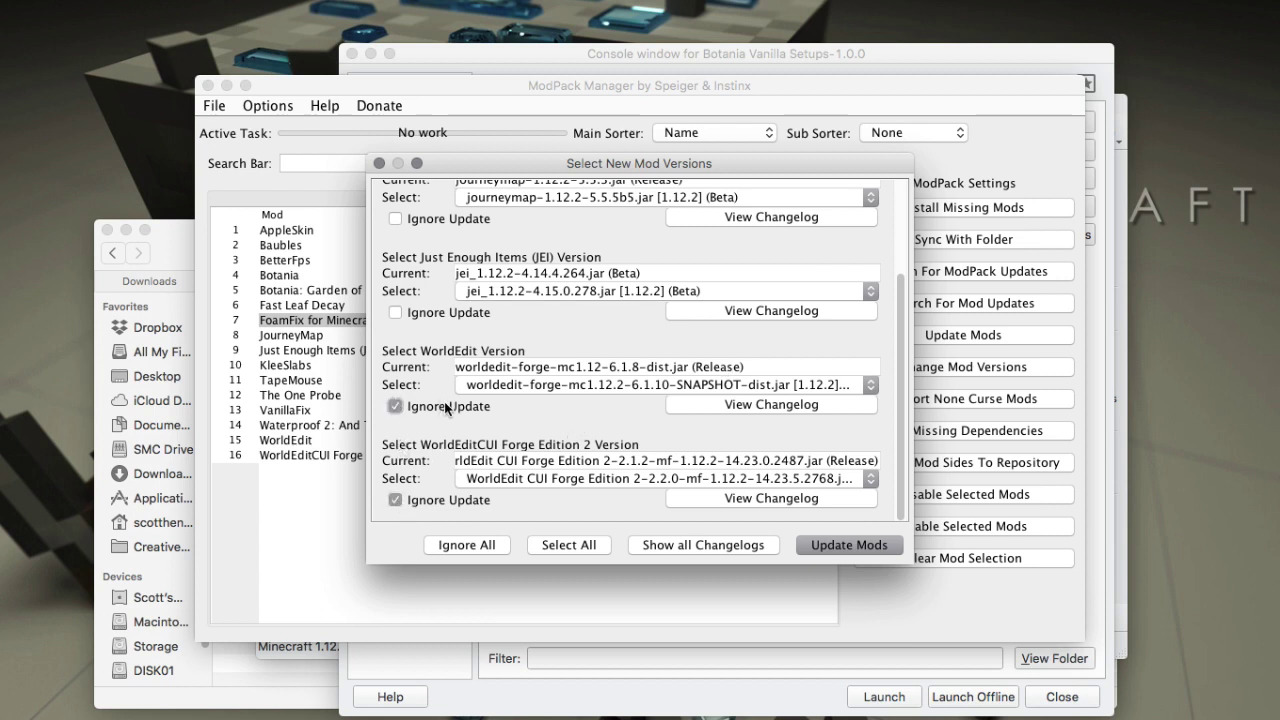
# - Review the changelog for the Just Enough Items update jei_1.12.2-4.15.0.278.jar, then close it
pyautogui.scroll(4, 444, 401)
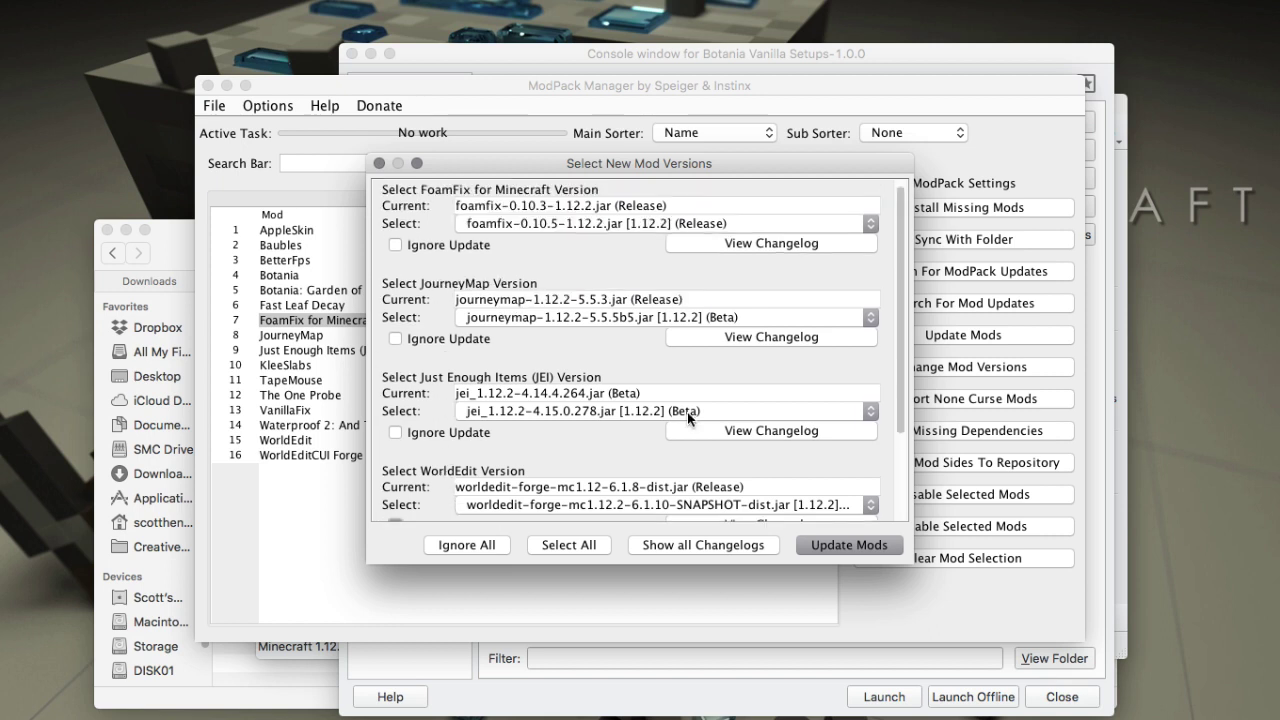
pyautogui.click(758, 430)
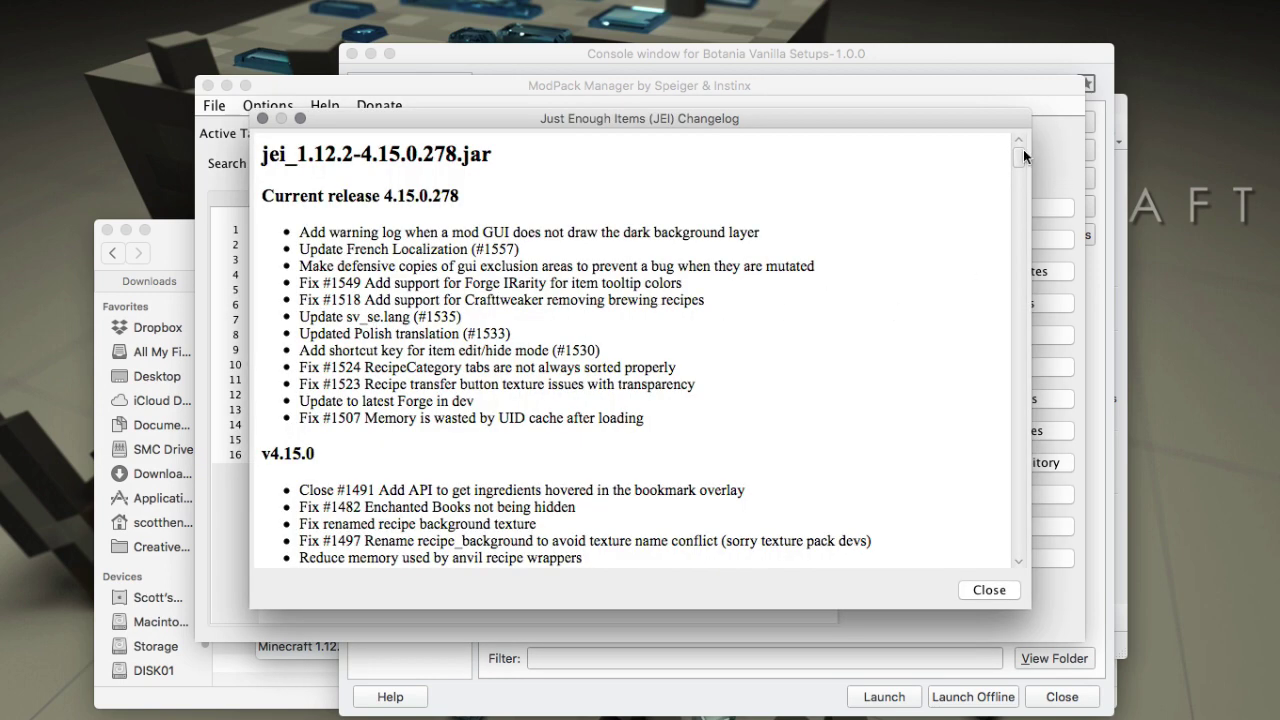
pyautogui.moveTo(1019, 155); pyautogui.dragTo(1020, 160)
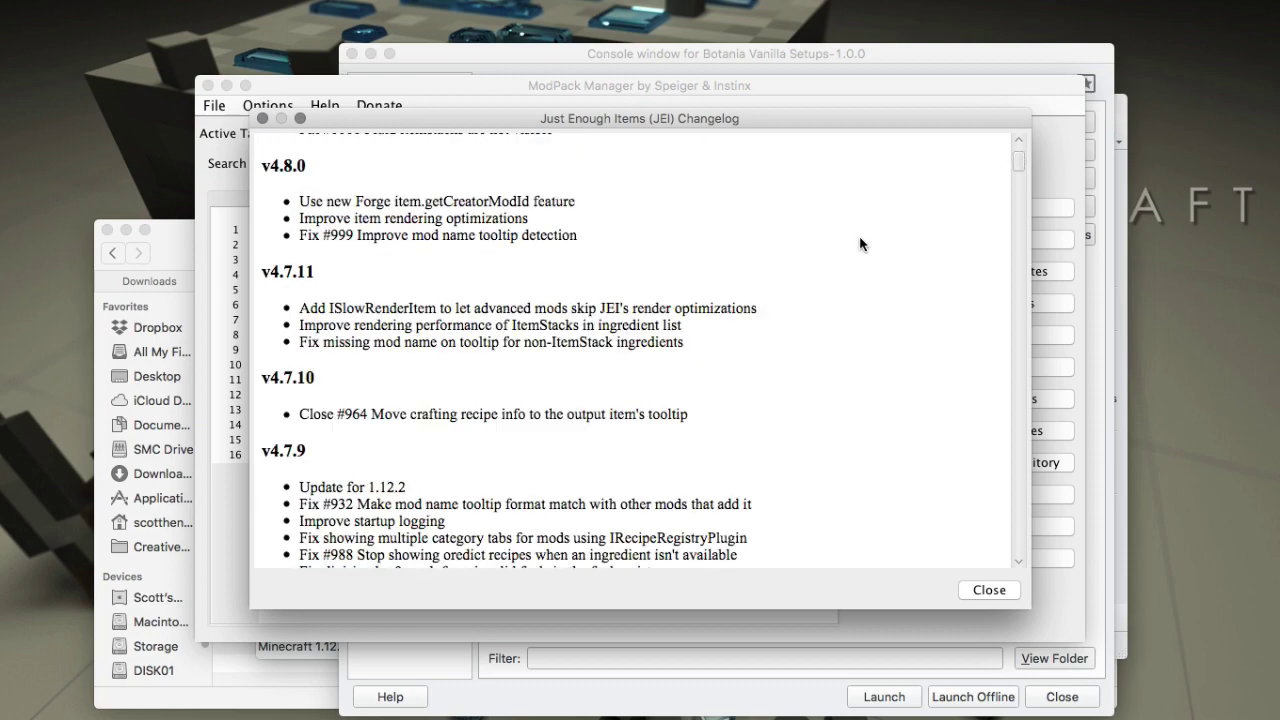
pyautogui.scroll(10, 859, 237)
pyautogui.scroll(1, 860, 244)
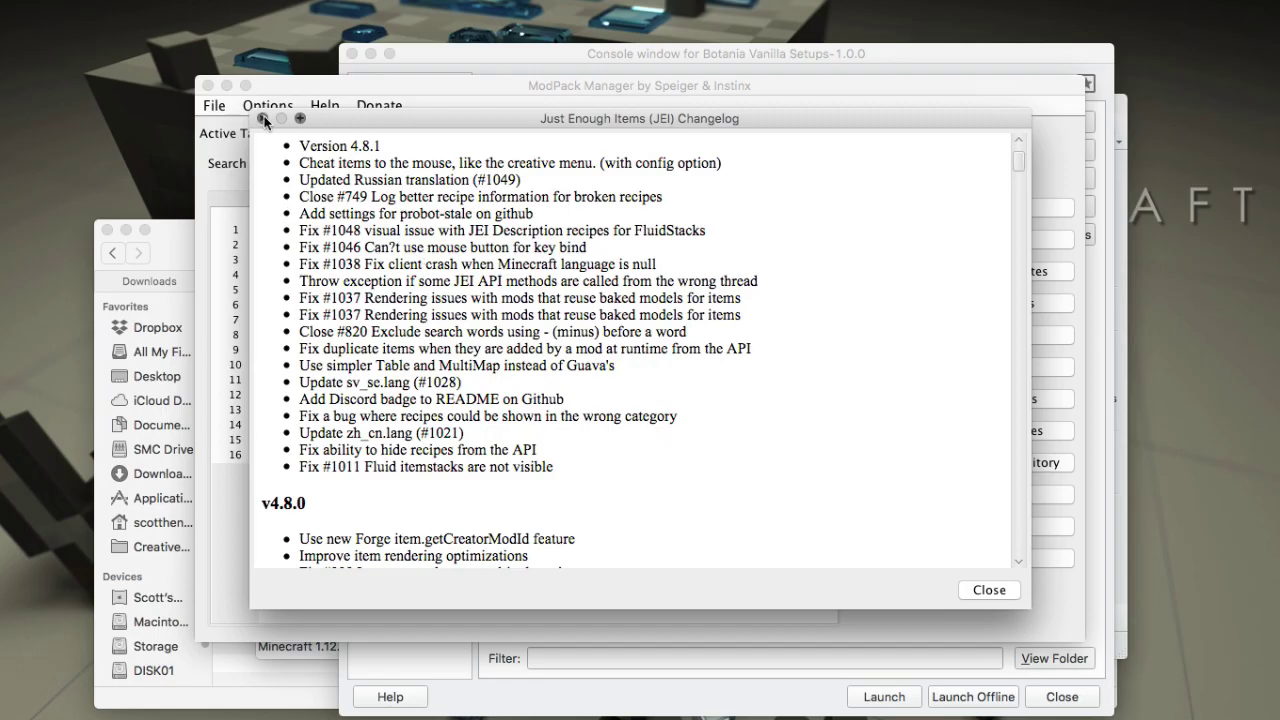
pyautogui.scroll(-10, 430, 250)
pyautogui.scroll(10, 430, 255)
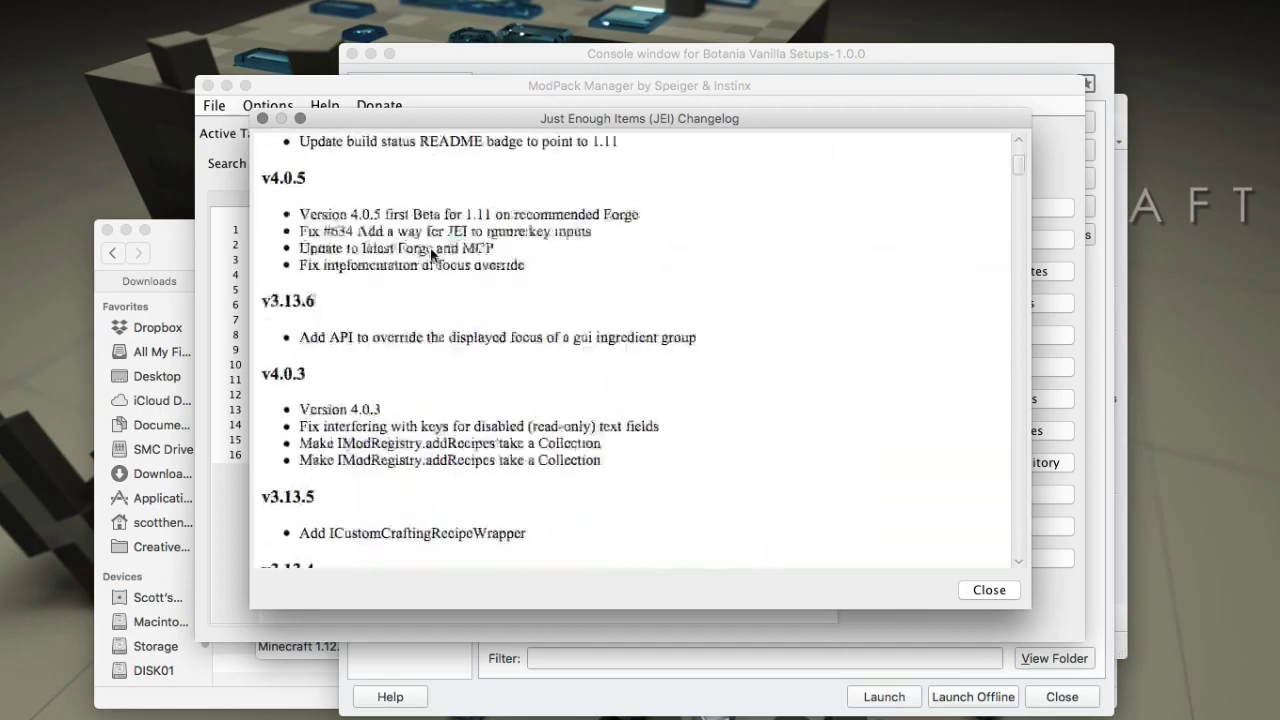
pyautogui.scroll(10, 339, 152)
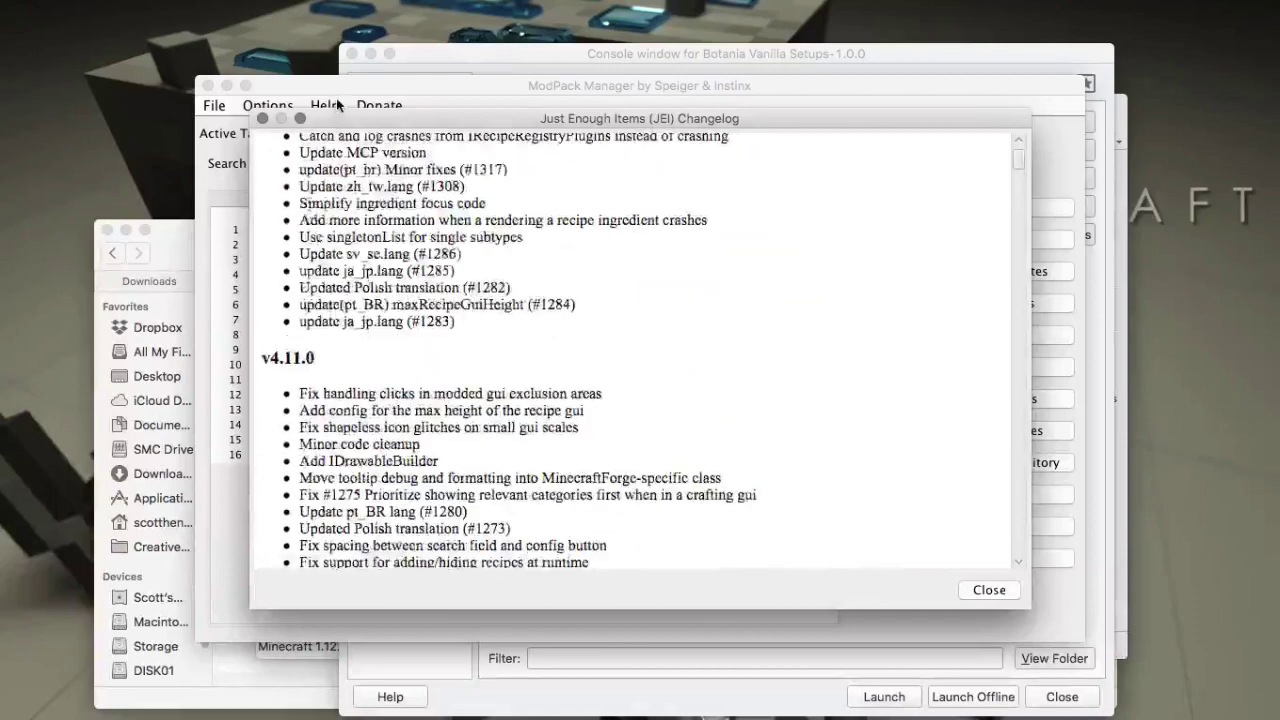
pyautogui.click(262, 118)
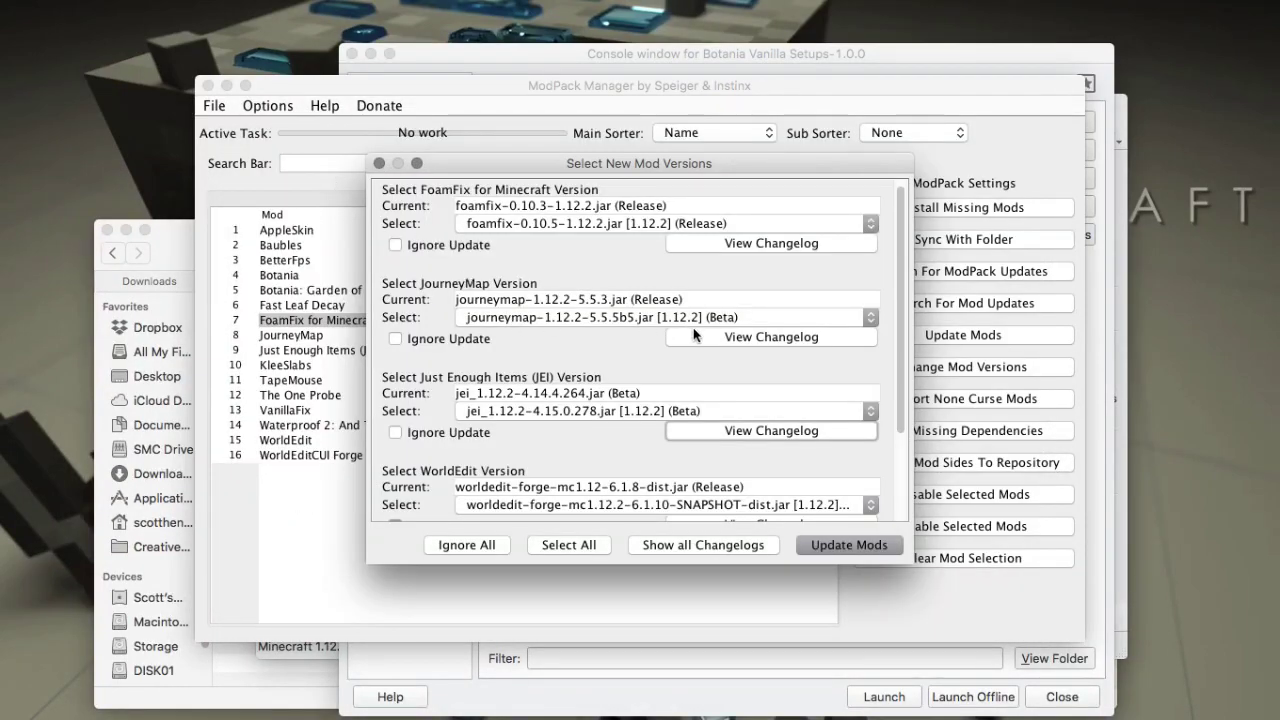
# - Check the FoamFix changelog, then update FoamFix, JourneyMap and Just Enough Items to the selected versions
pyautogui.click(734, 243)
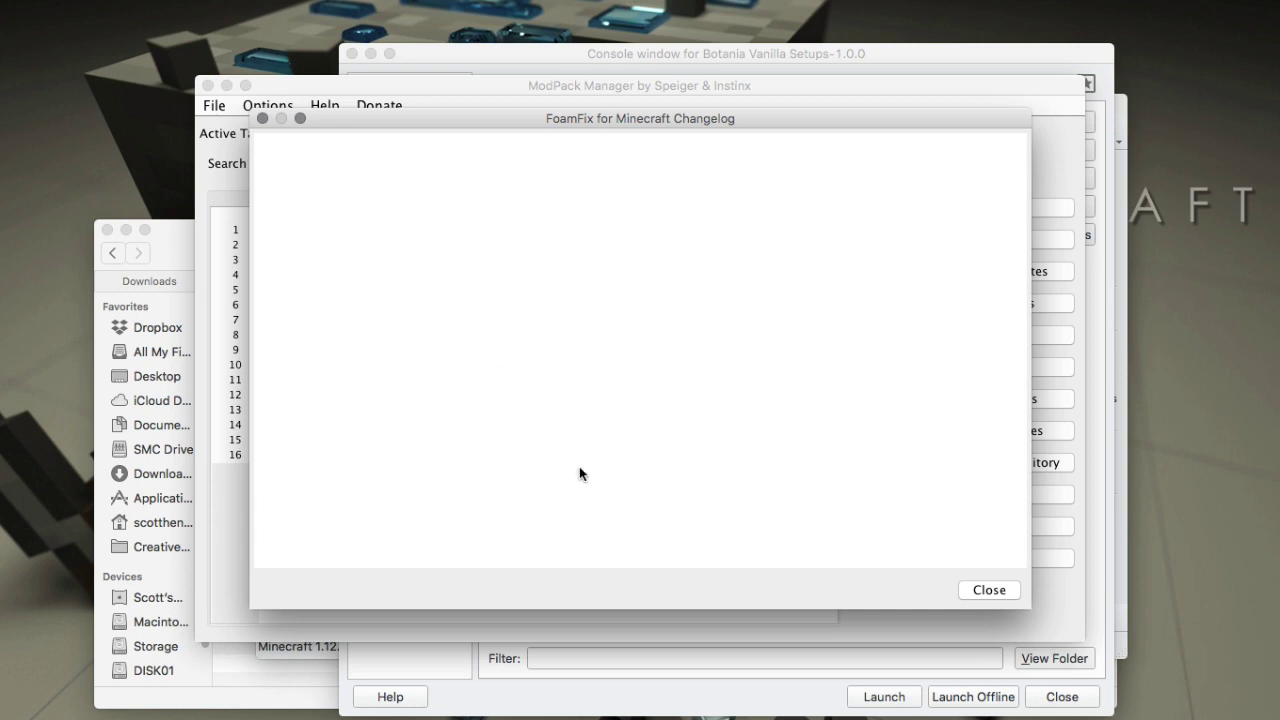
pyautogui.click(261, 118)
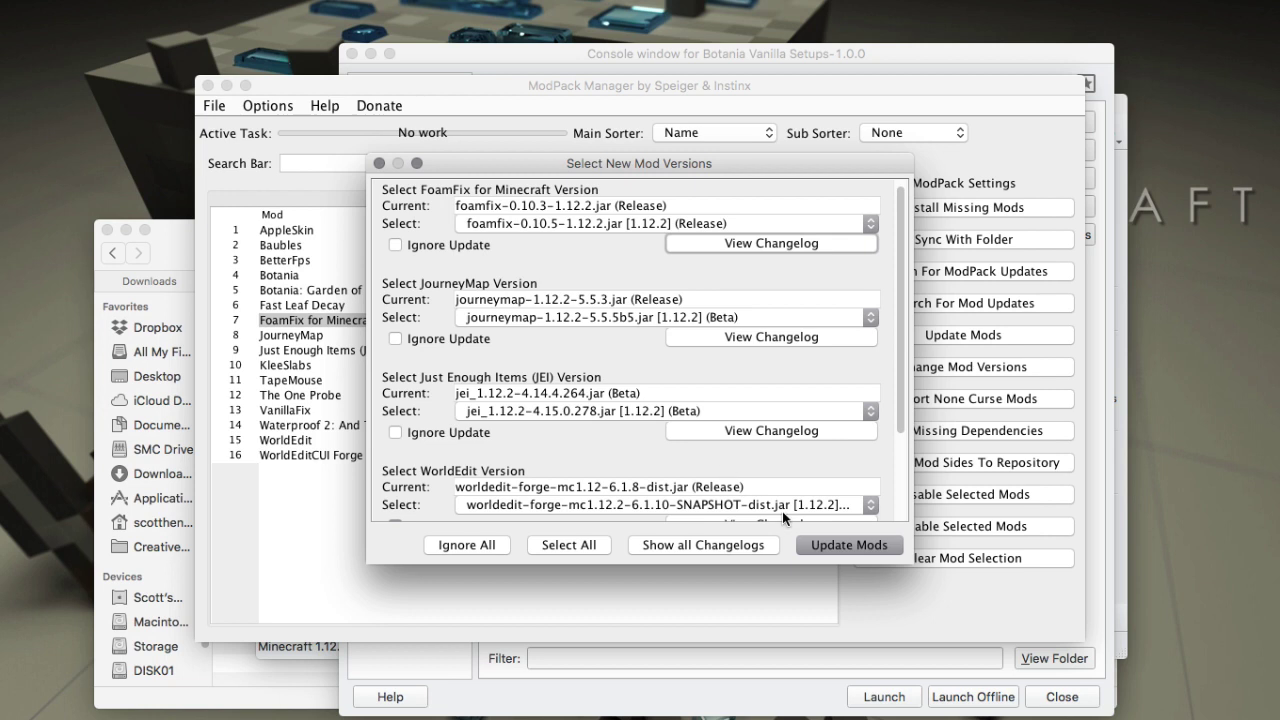
pyautogui.click(840, 544)
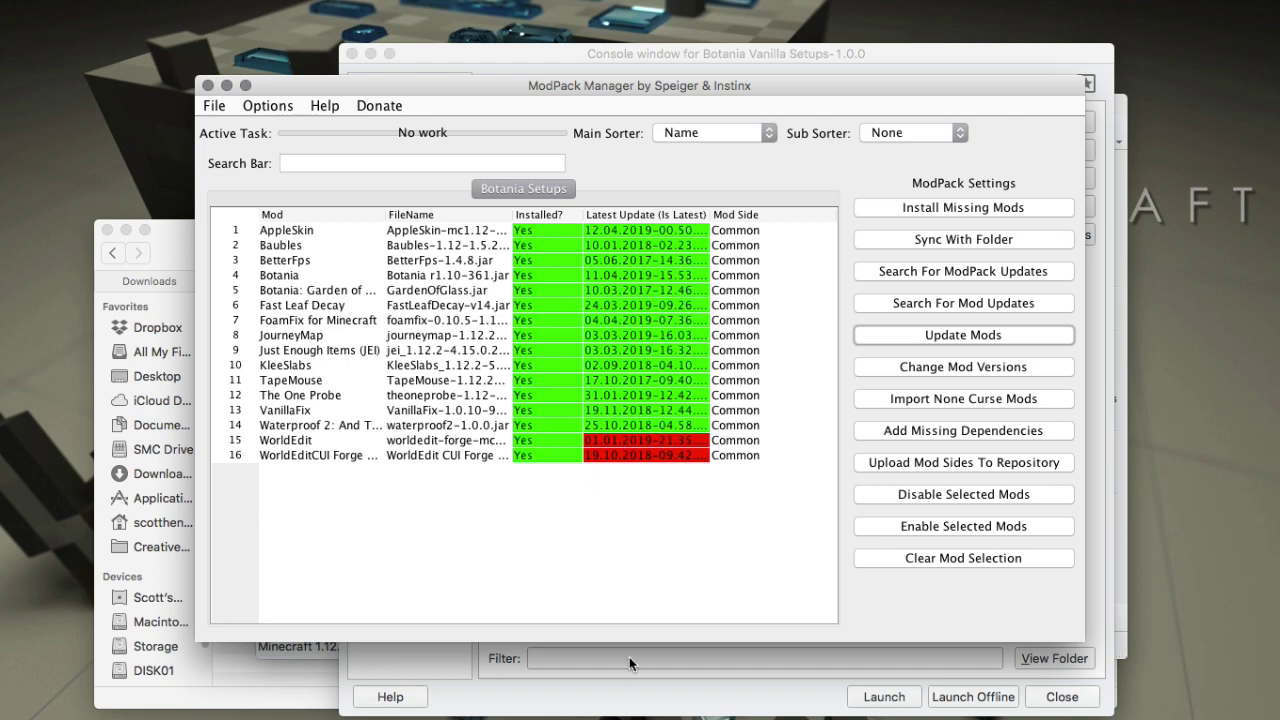
# - Switch to the MultiMC console window, check the updated loader mods, and launch the Botania Vanilla Setups-1.0.0 instance
pyautogui.click(630, 683)
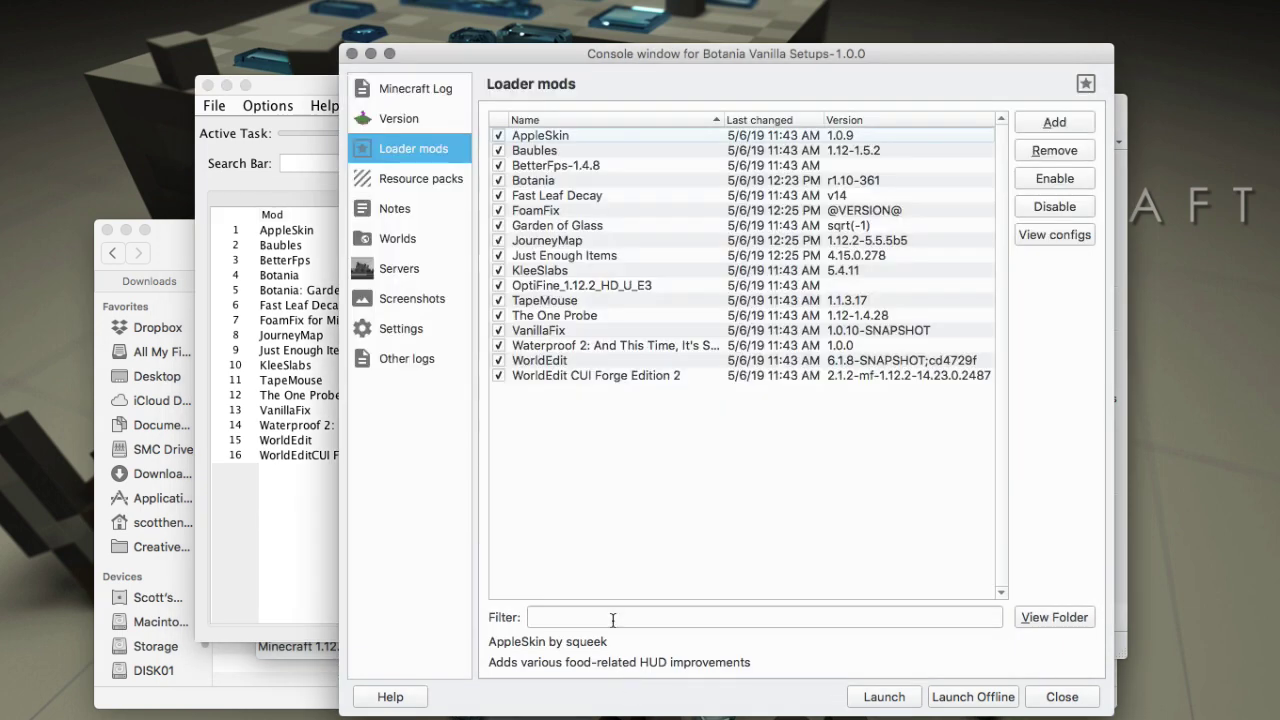
pyautogui.click(872, 697)
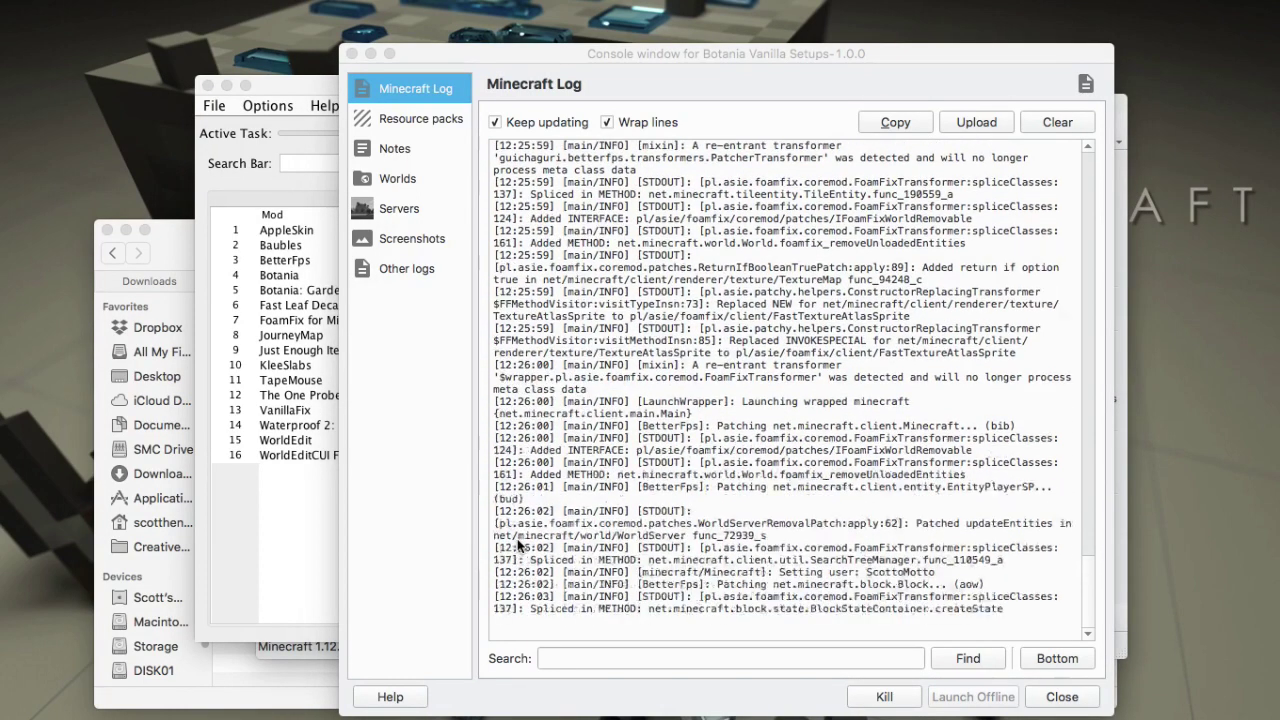
# - Return to ModPack Manager, remove the Botania Setups modpack without deleting it from disk, and close the program
pyautogui.click(288, 527)
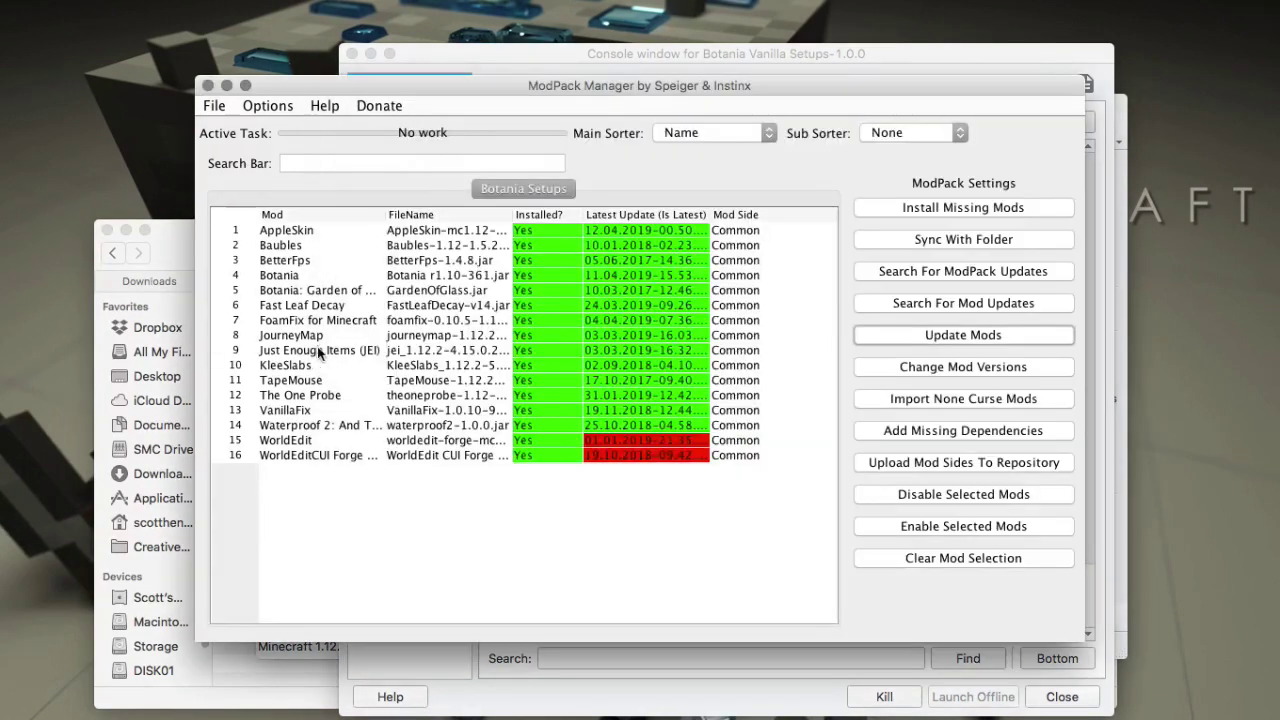
pyautogui.click(215, 106)
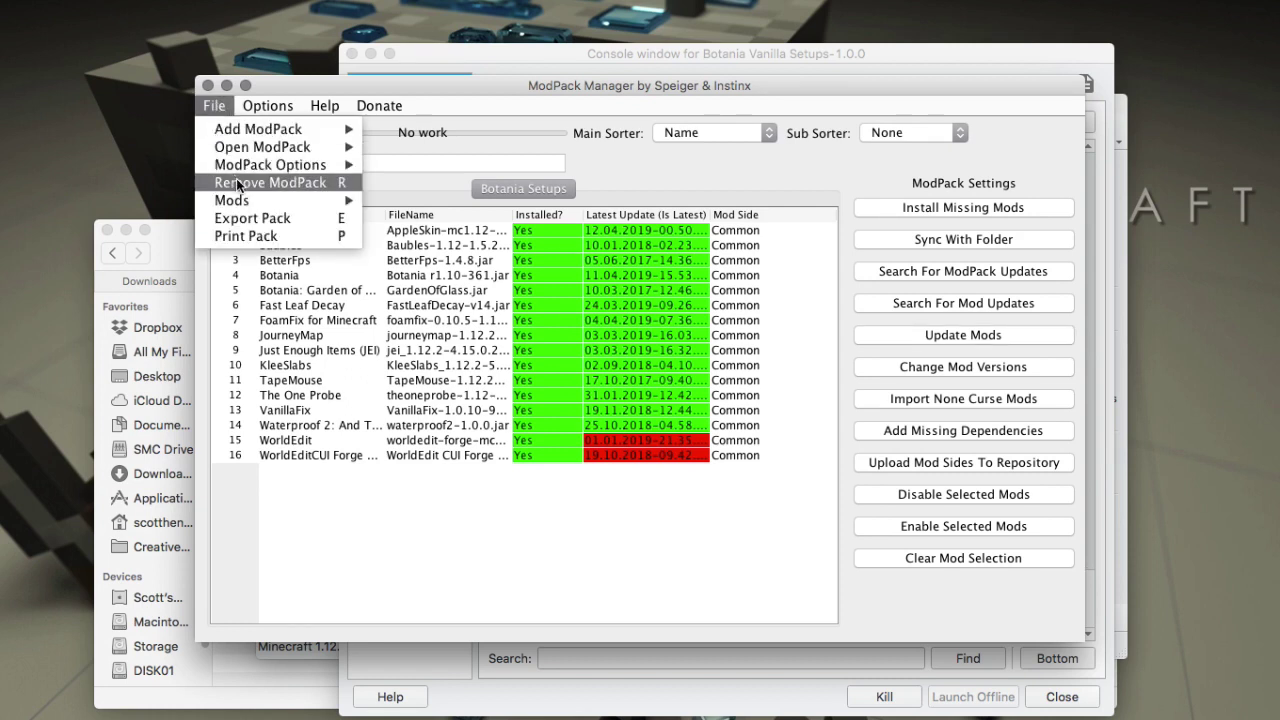
pyautogui.click(536, 84)
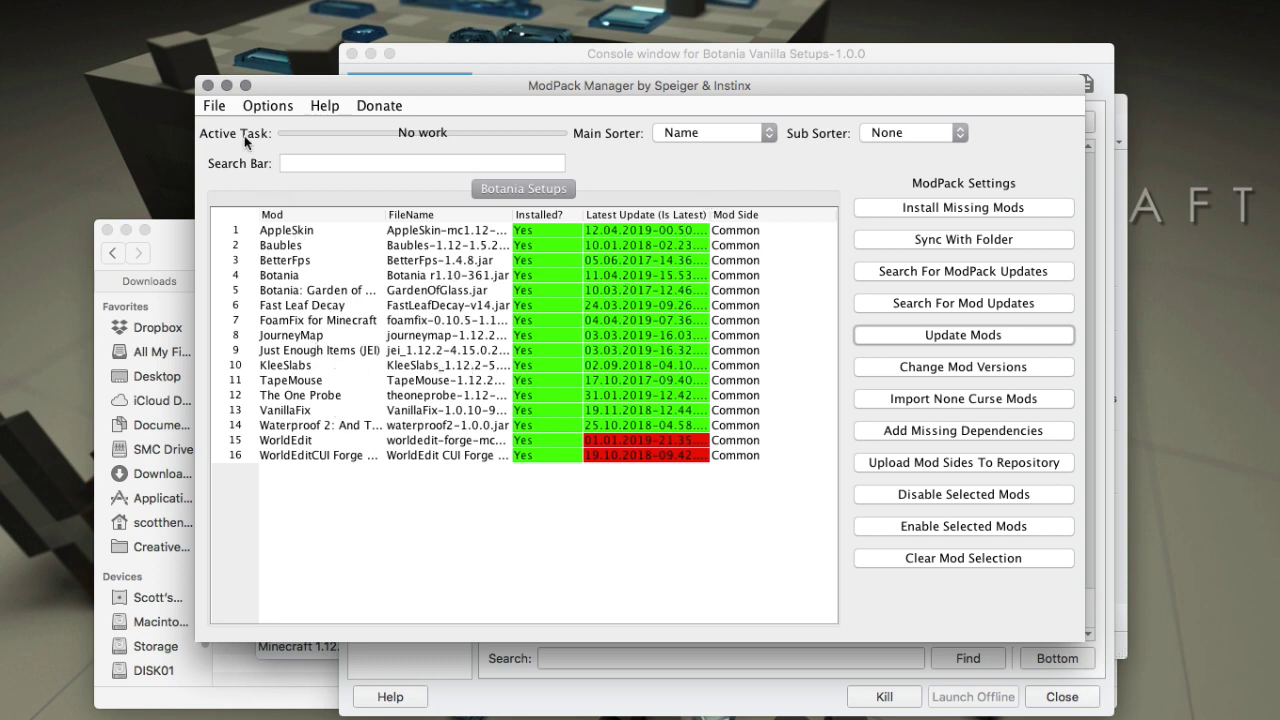
pyautogui.click(219, 104)
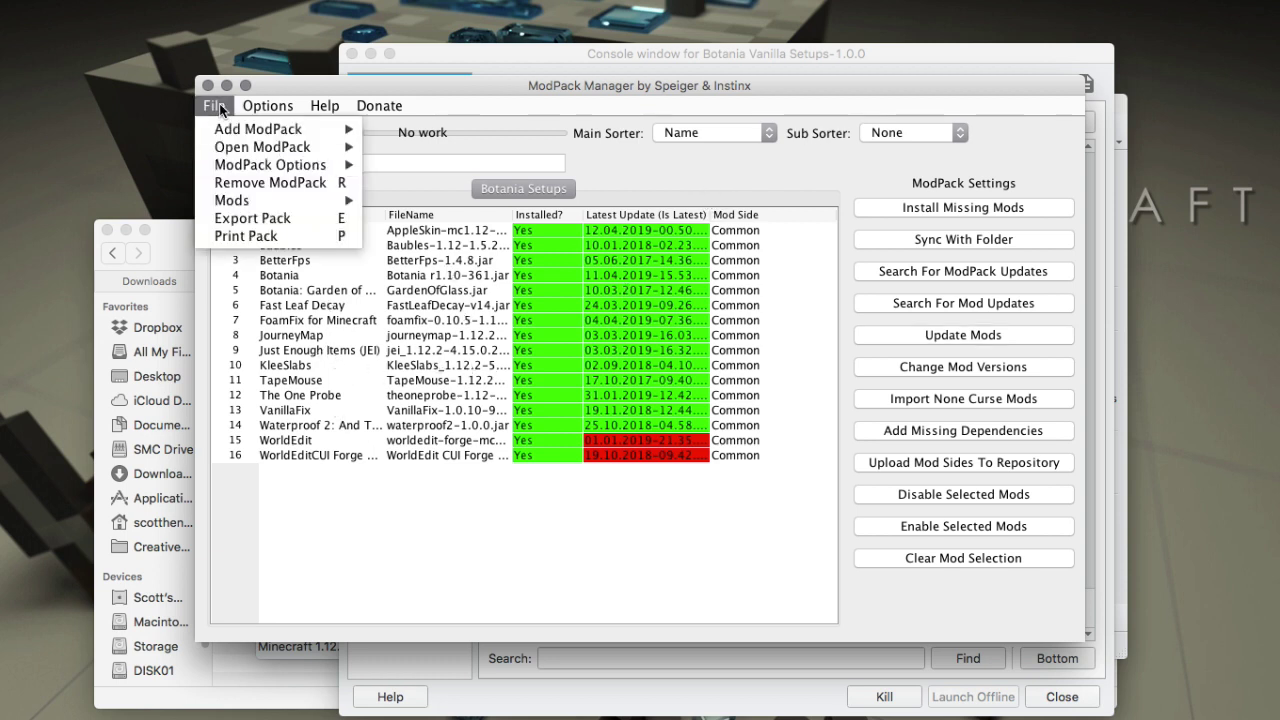
pyautogui.click(236, 180)
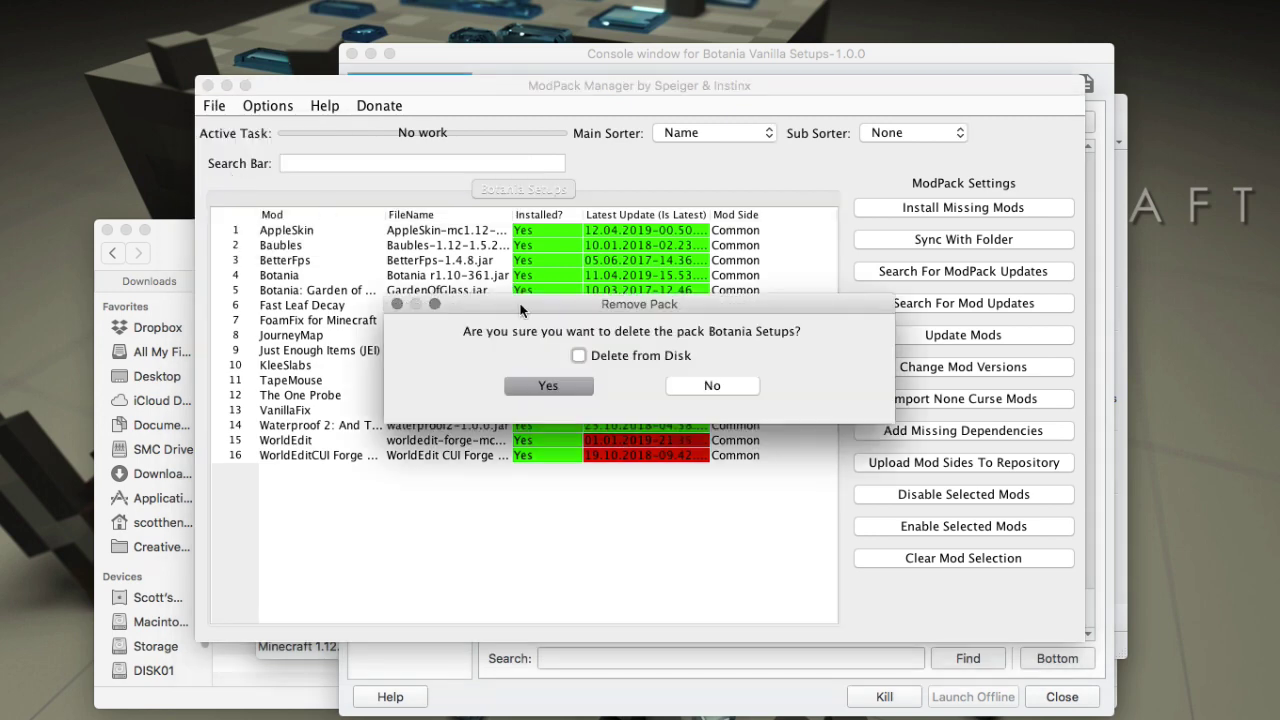
pyautogui.click(539, 389)
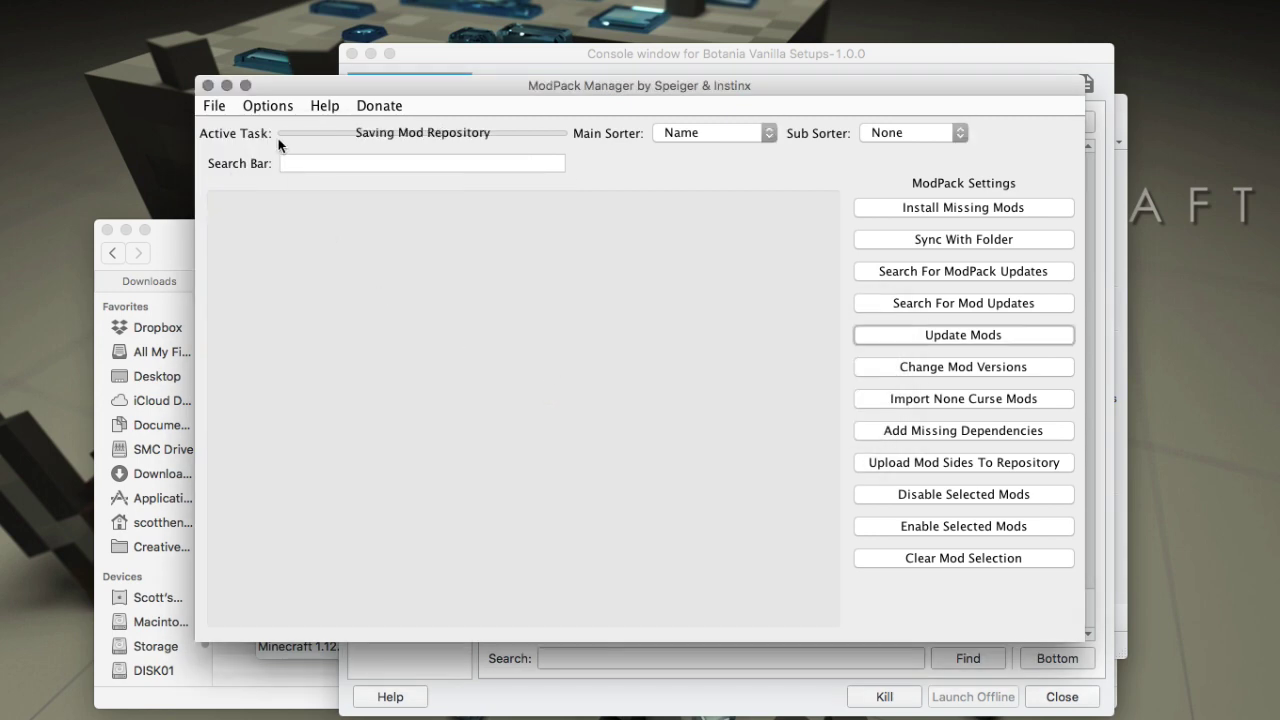
pyautogui.click(207, 87)
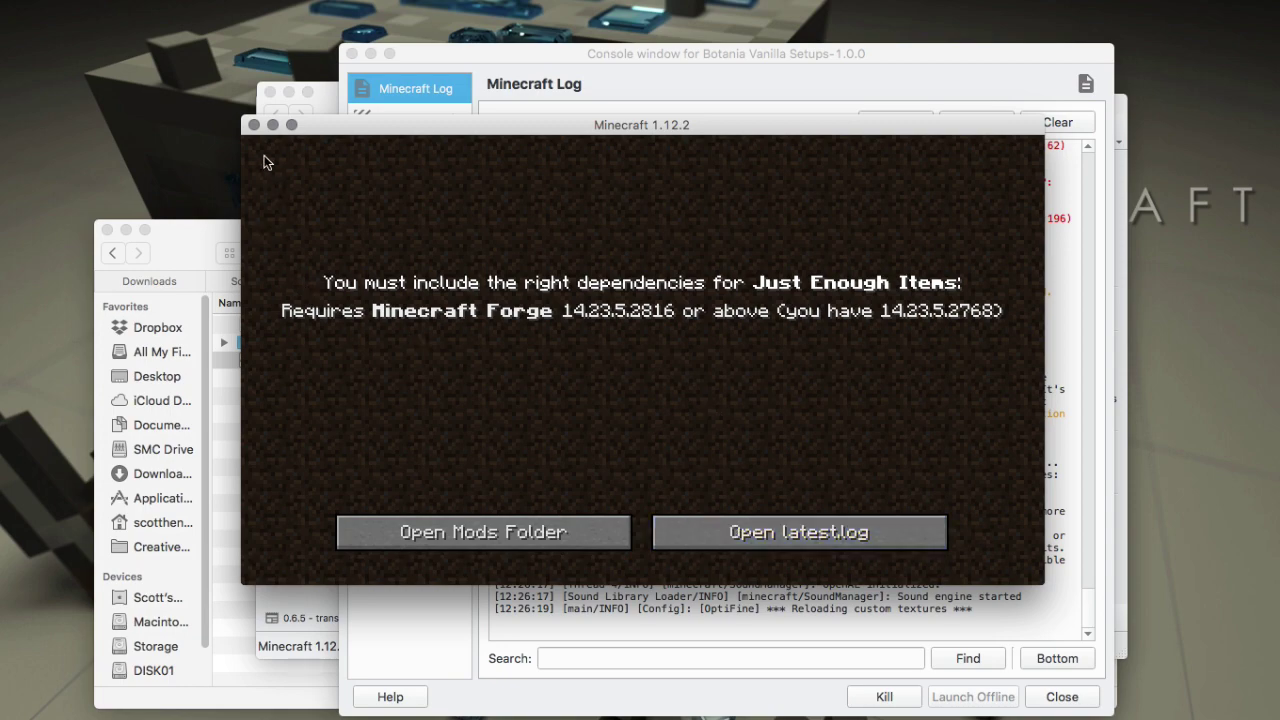
# - Close Minecraft and change the instance's Forge version to 14.23.5.2818
pyautogui.click(253, 124)
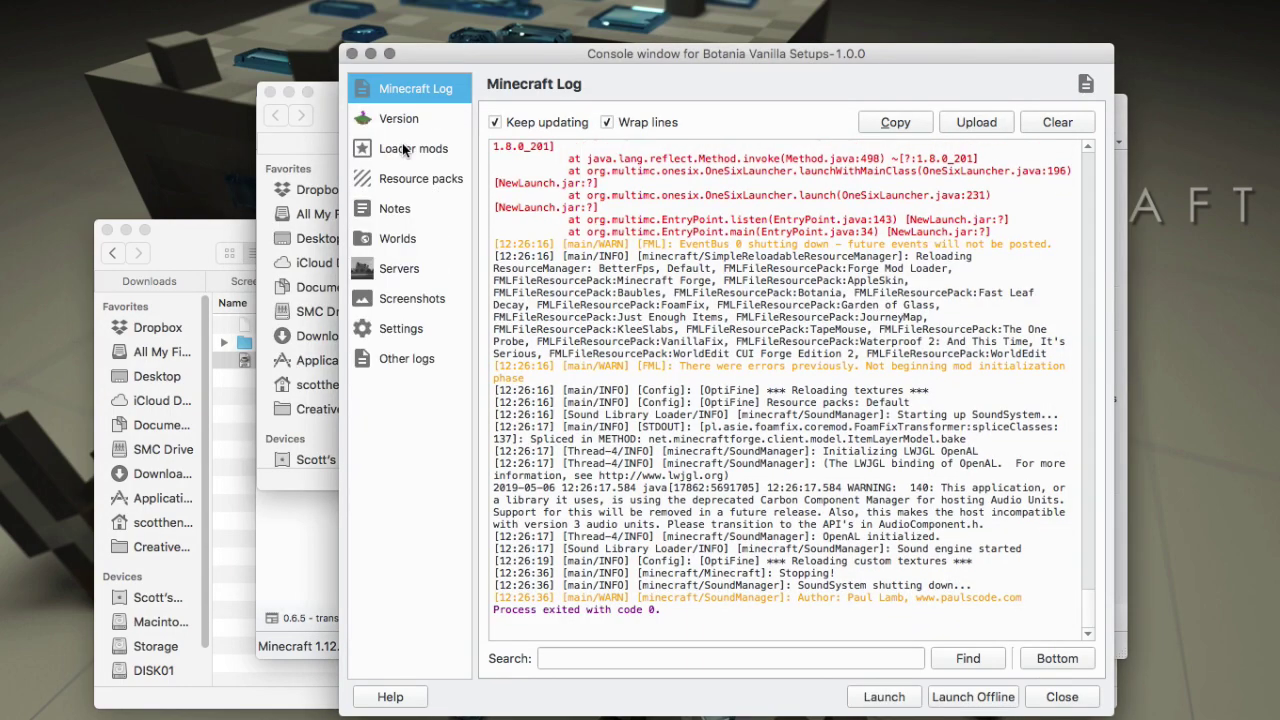
pyautogui.click(402, 121)
pyautogui.click(765, 168)
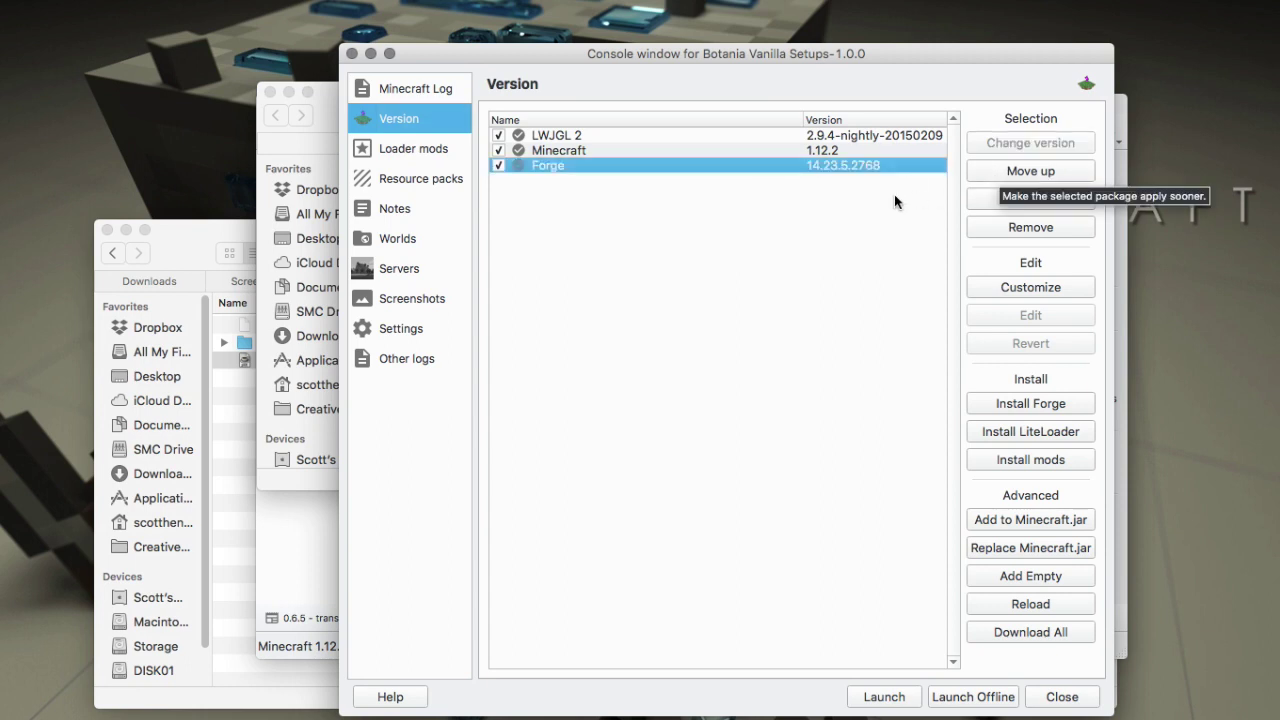
pyautogui.click(783, 150)
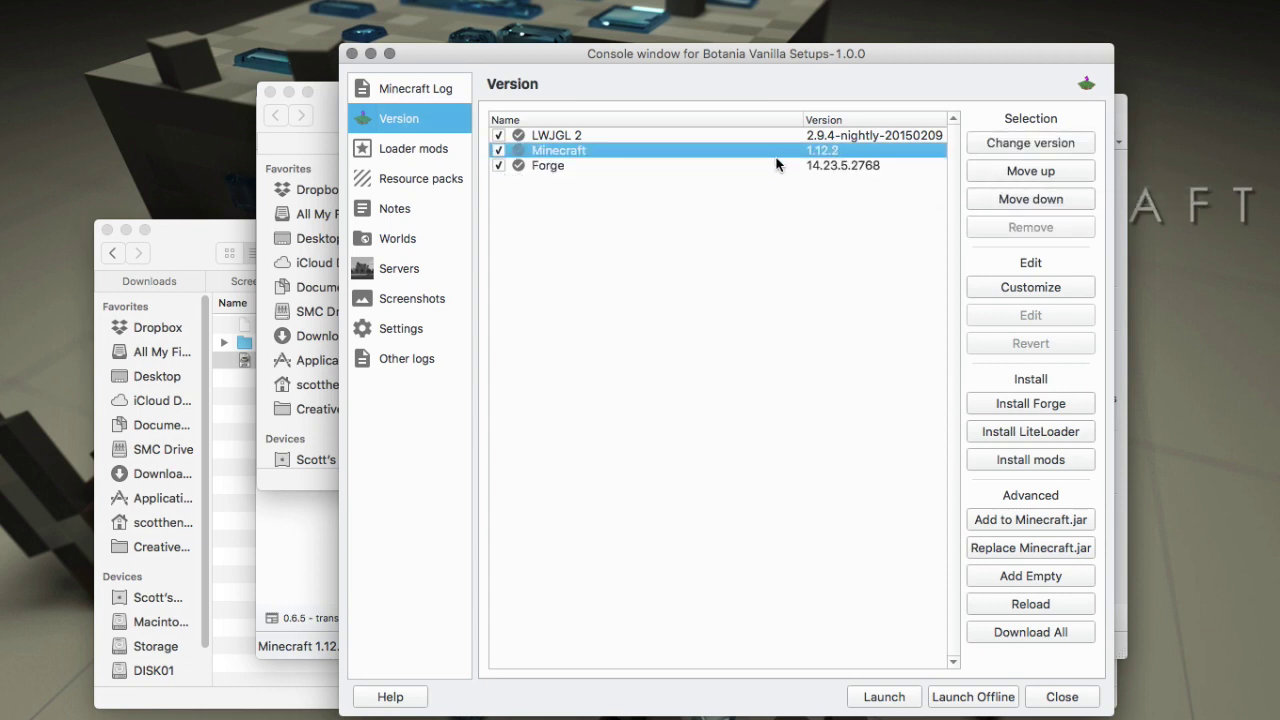
pyautogui.click(771, 161)
pyautogui.click(1005, 142)
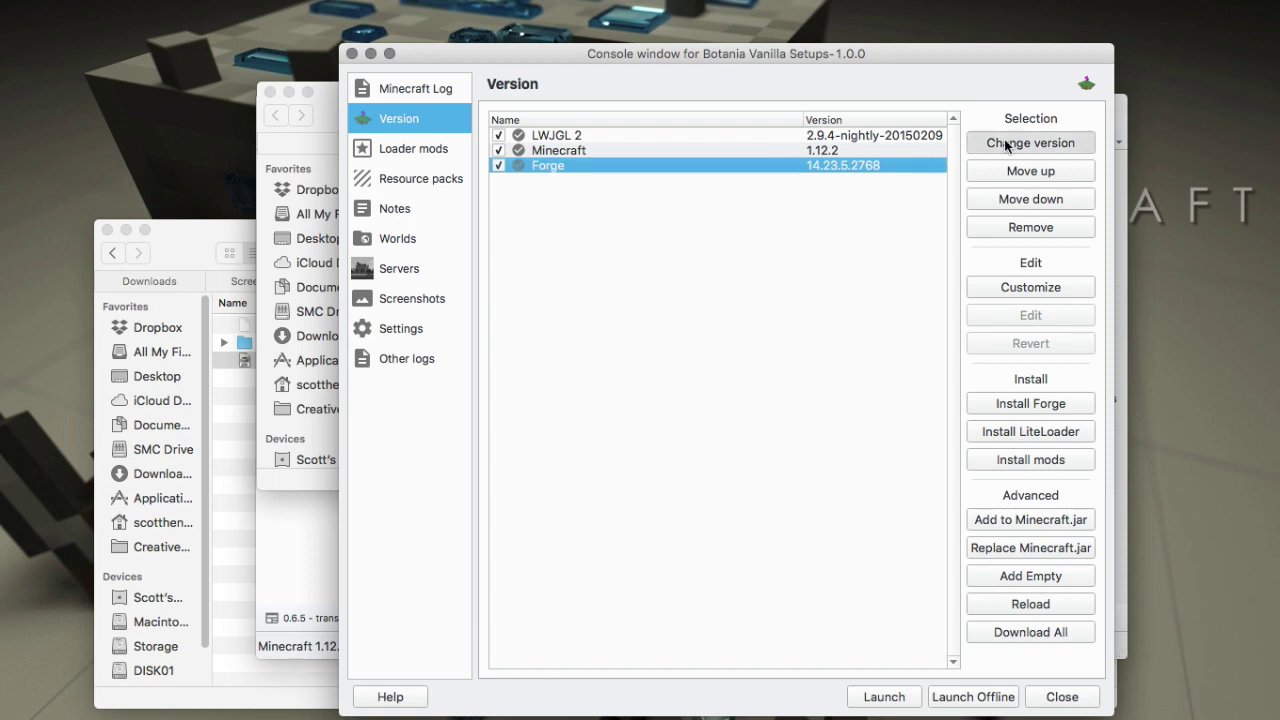
pyautogui.scroll(13, 696, 226)
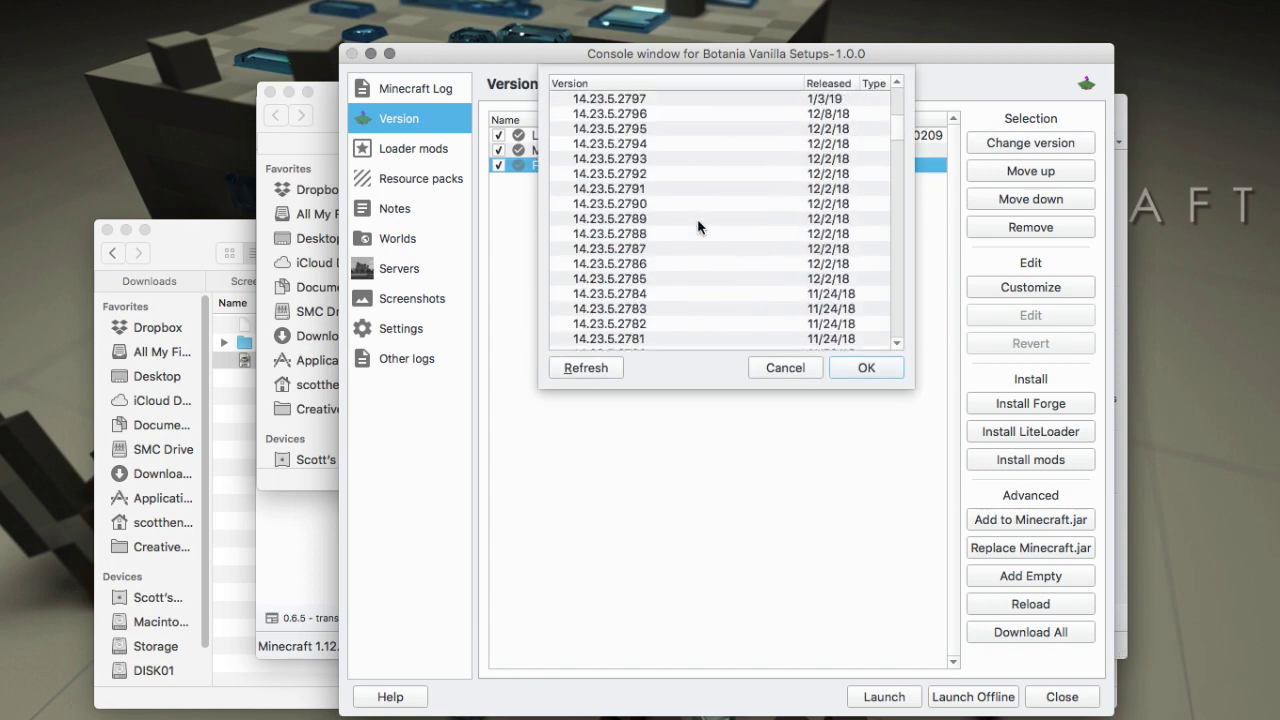
pyautogui.scroll(2, 696, 224)
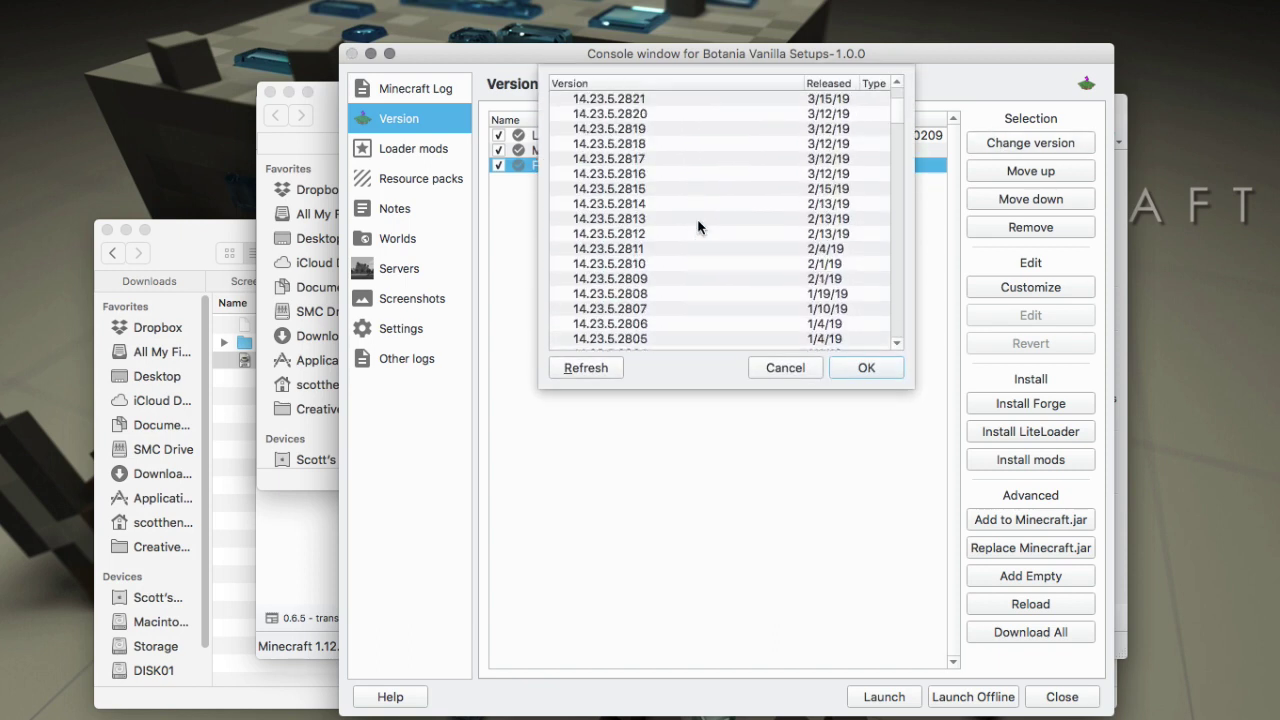
pyautogui.click(646, 145)
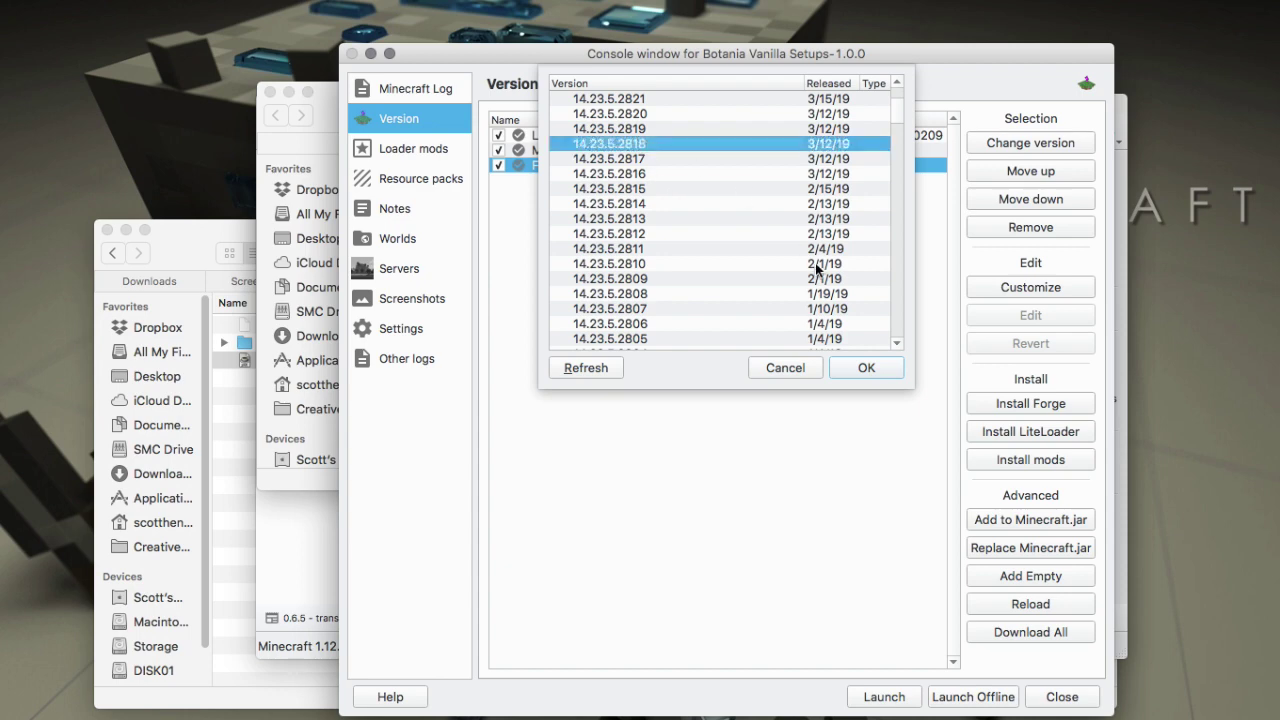
pyautogui.click(866, 368)
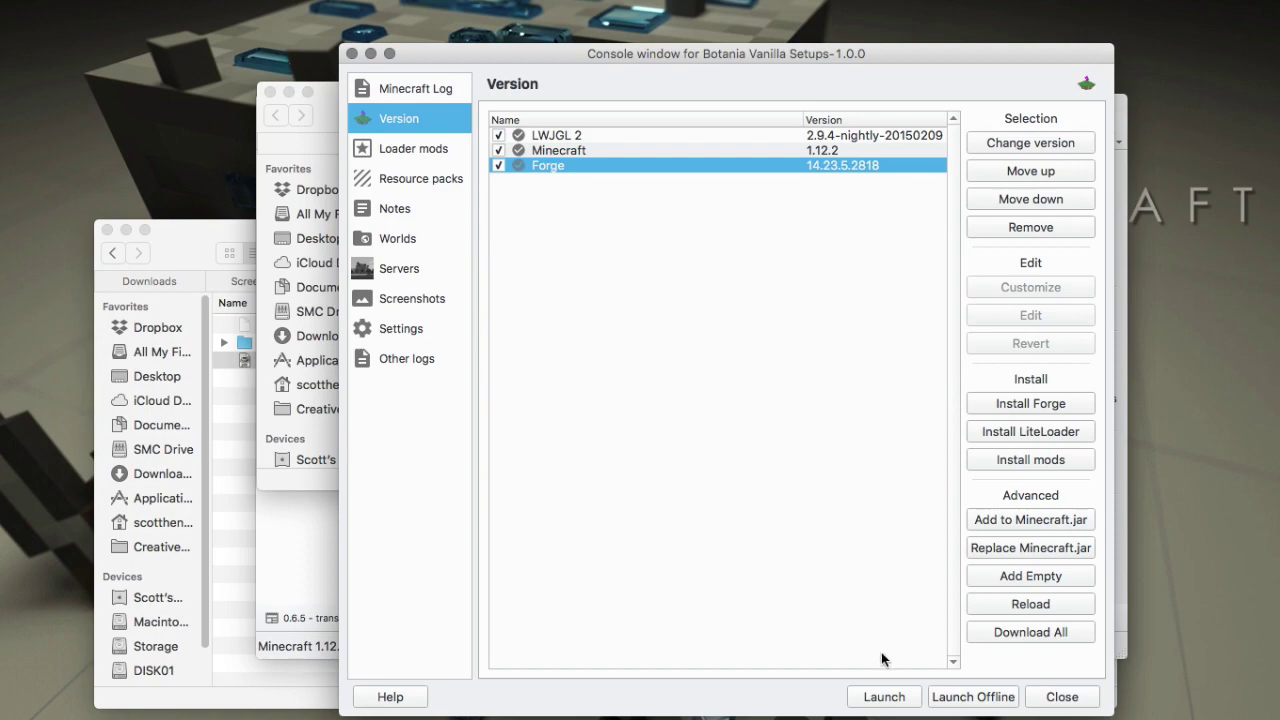
# - Launch the Botania Vanilla Setups-1.0.0 instance again and bring the main MultiMC window to the front while it loads
pyautogui.click(884, 697)
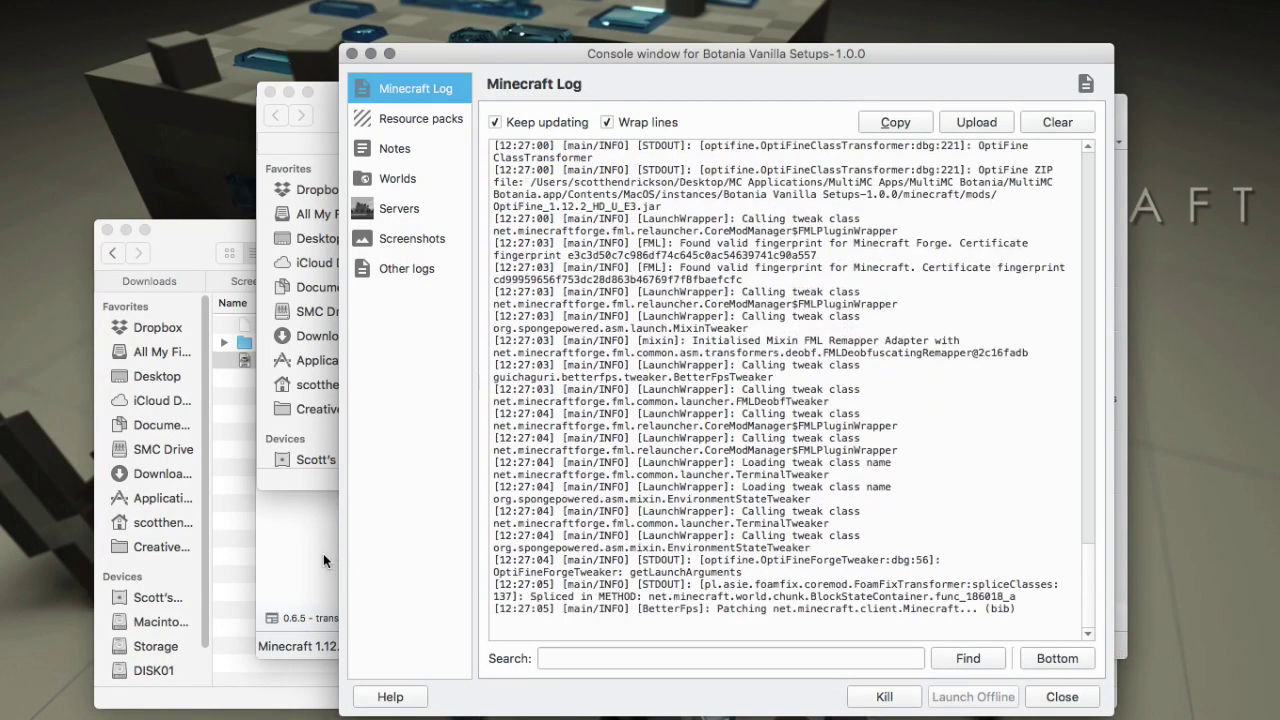
pyautogui.click(323, 553)
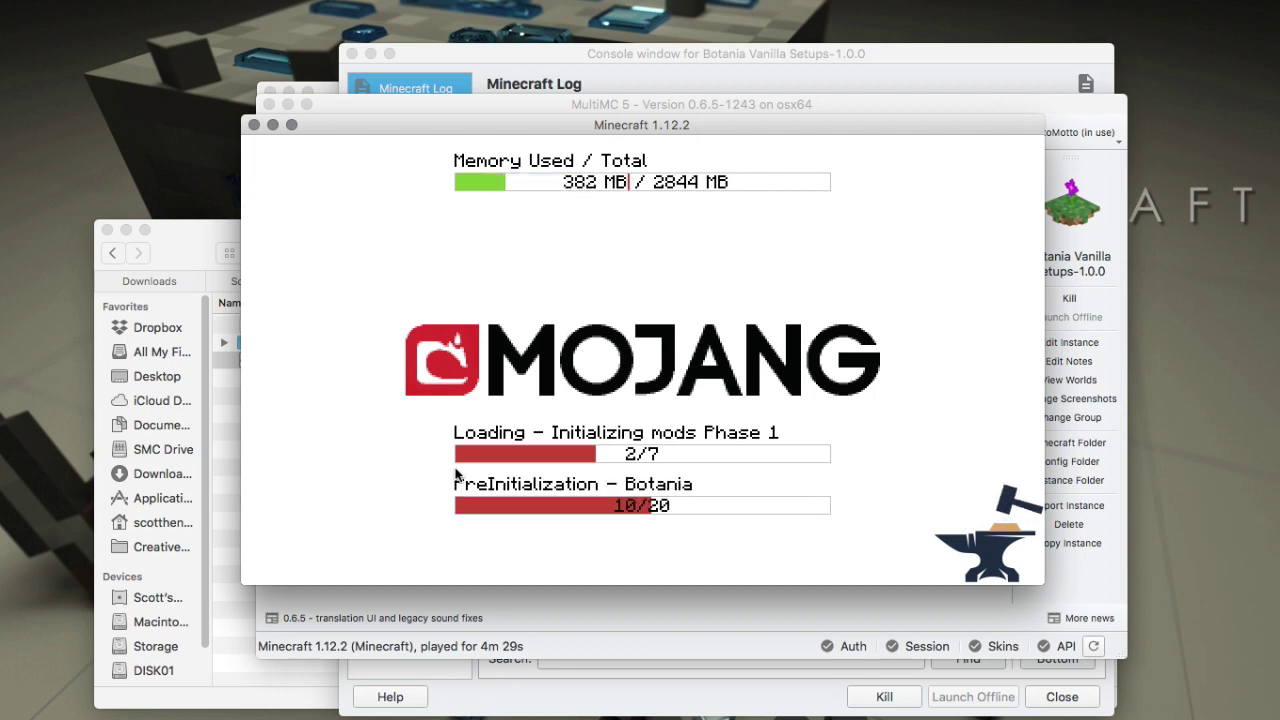
pyautogui.click(1036, 104)
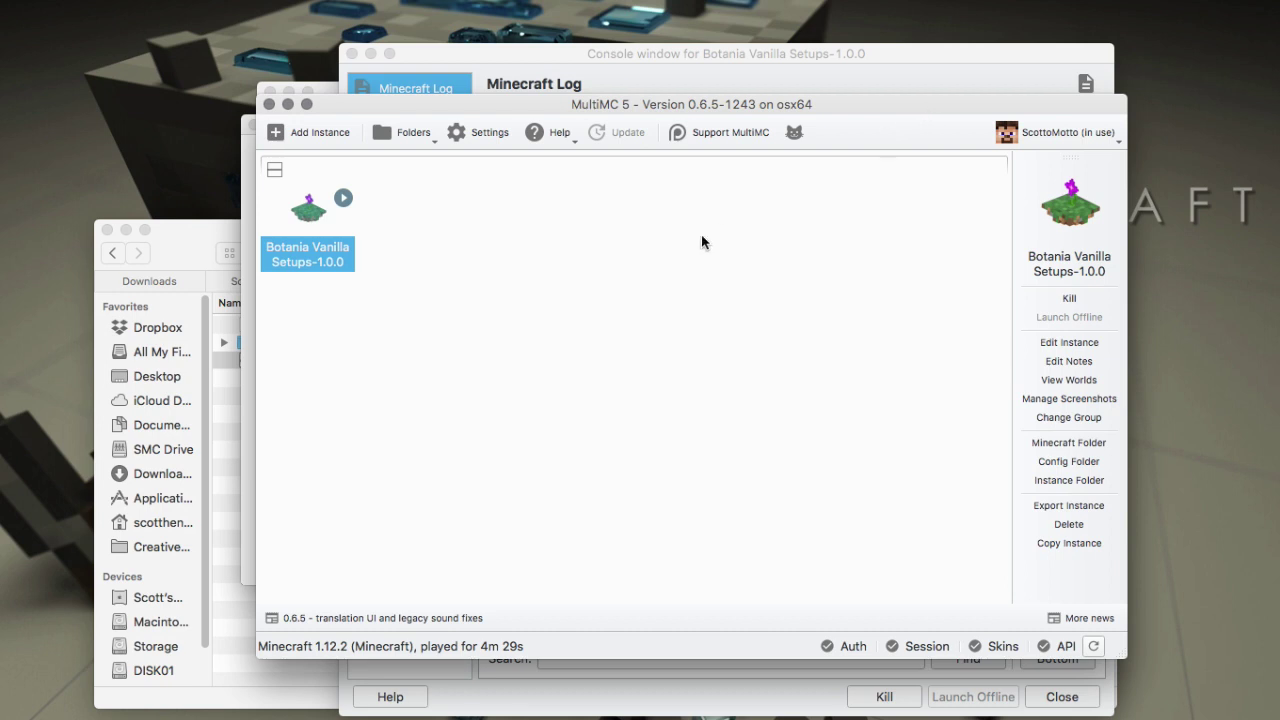